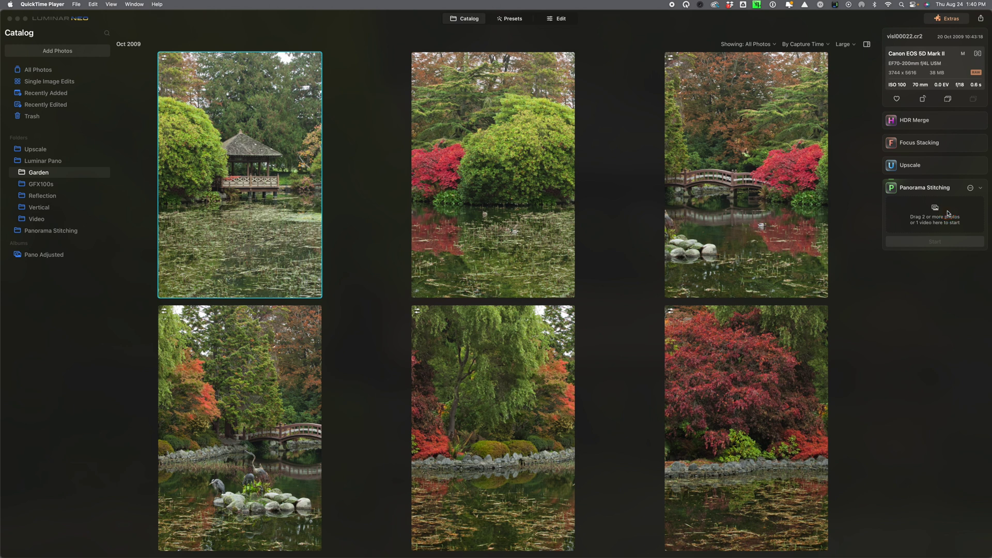
left_click(948, 213)
left_click(951, 211)
left_click(952, 211)
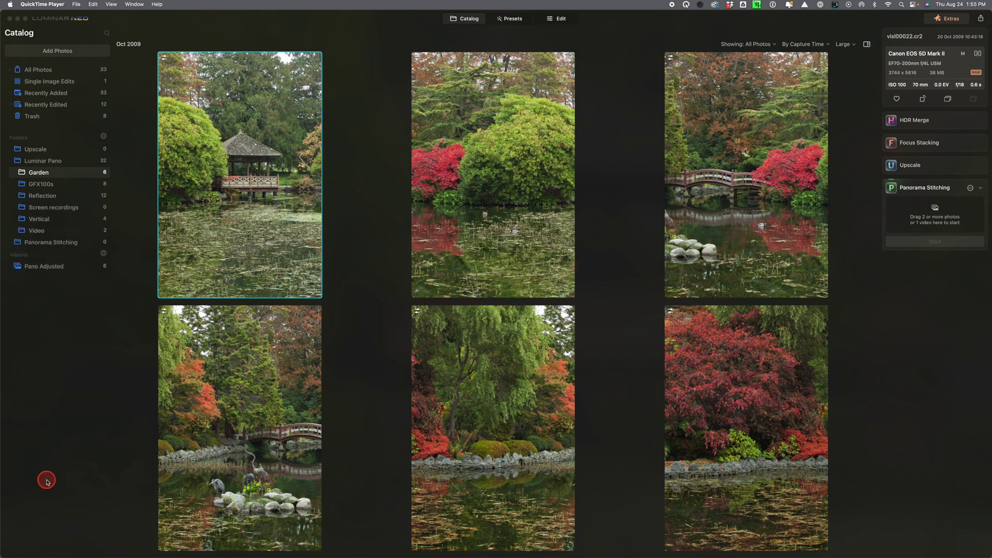
left_click(47, 482)
left_click(47, 482)
left_click(50, 481)
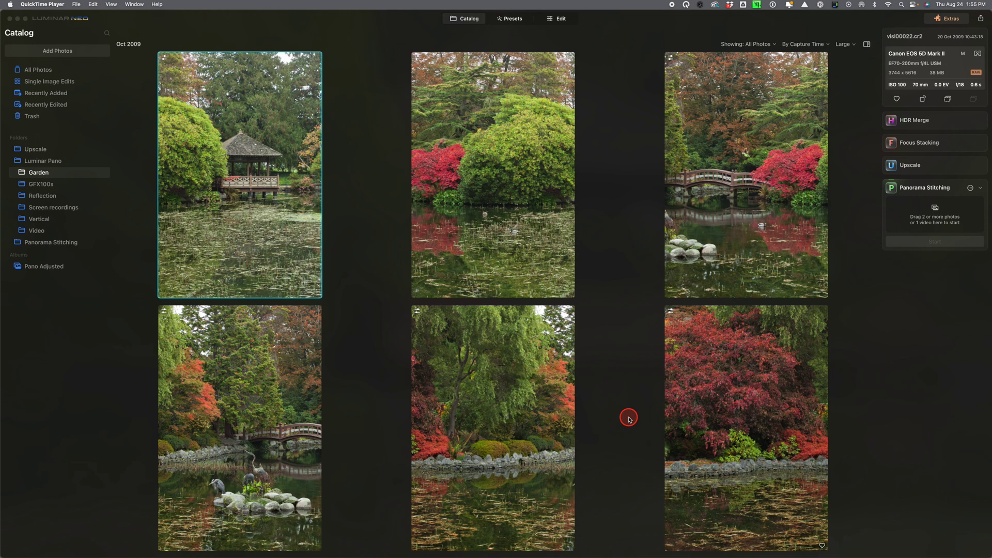
Select all six Garden photos and add them to Panorama Stitching.
left_click(755, 473)
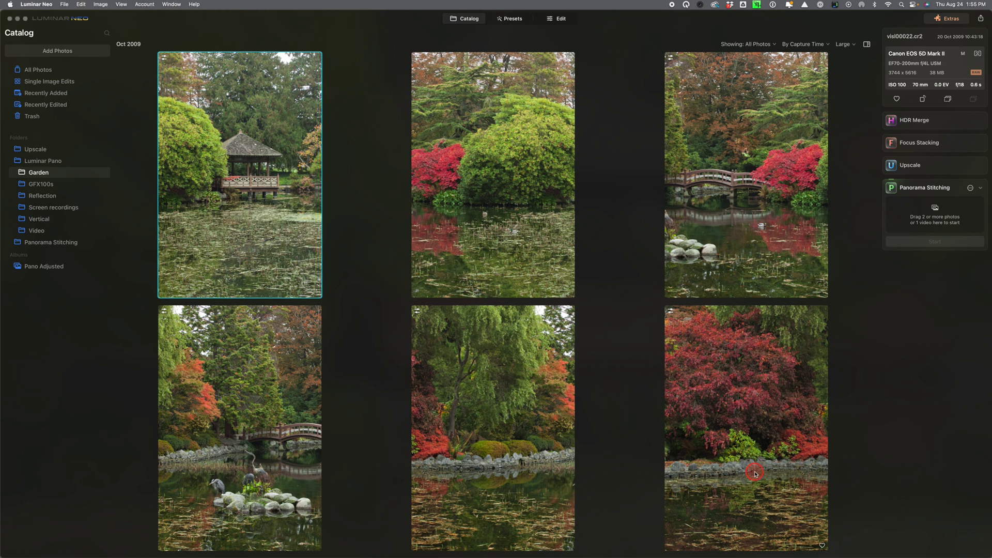
key("super+a")
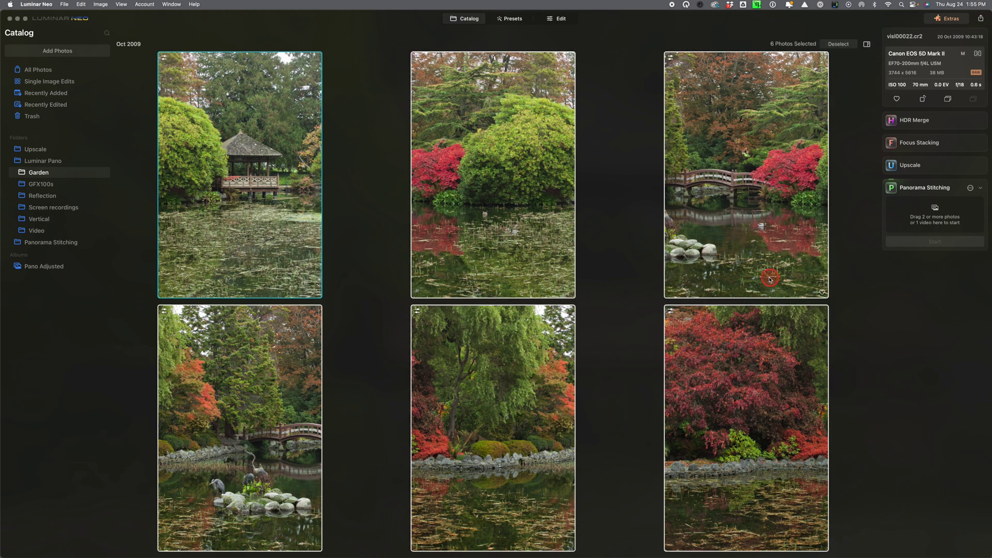
left_click_drag(769, 271, 918, 224)
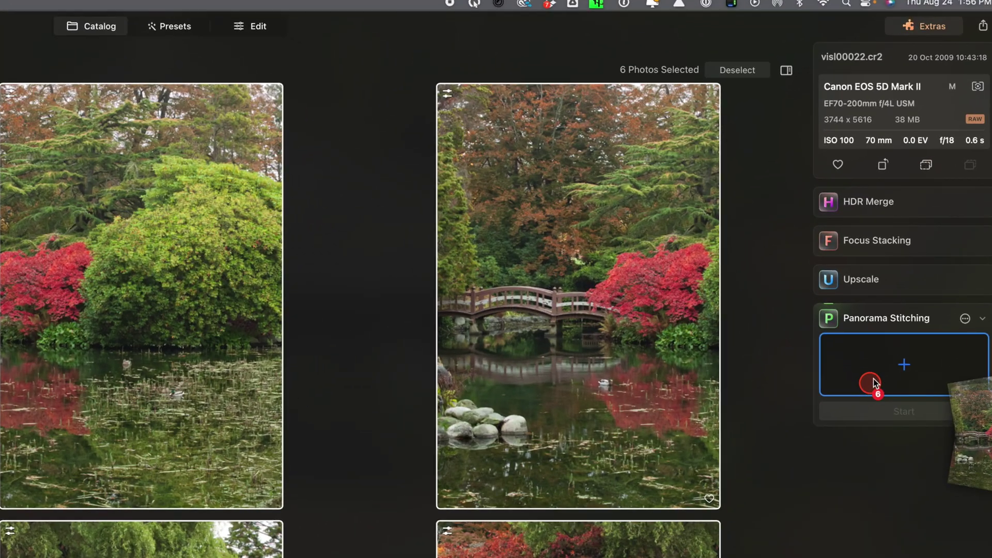
left_click_drag(873, 379, 899, 373)
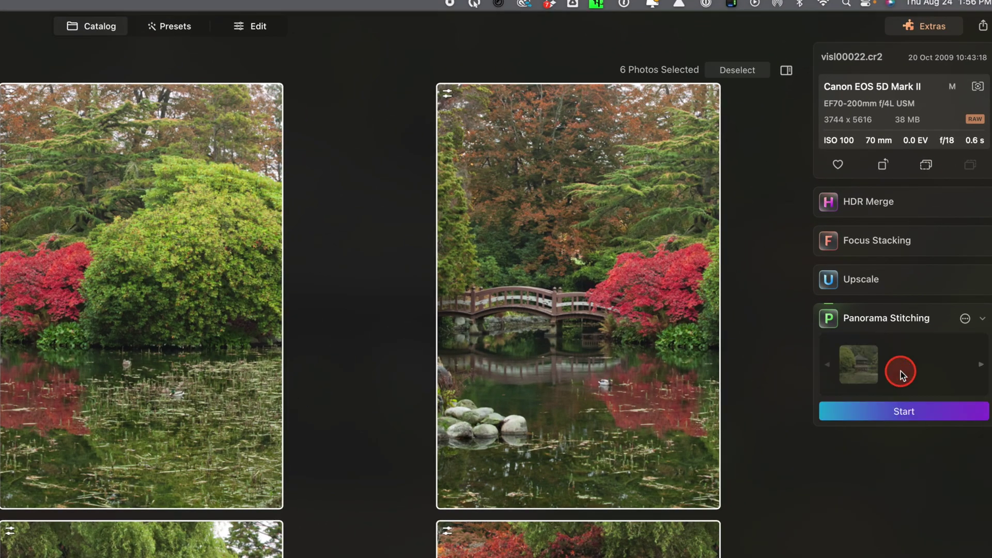
Check the lens correction and ghost reduction settings for Panorama Stitching, then start stitching the six Garden photos.
left_click(965, 320)
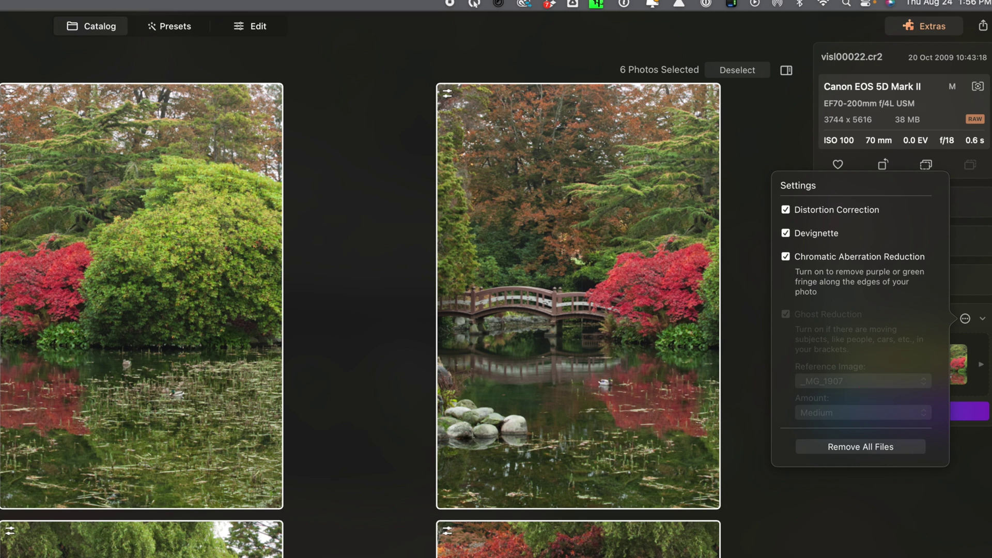
left_click(570, 465)
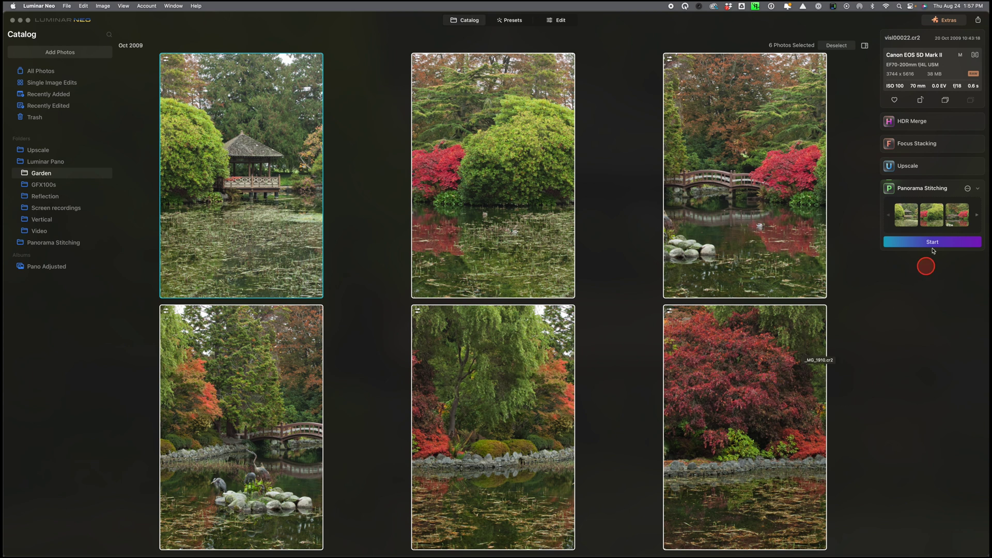
mouse_move(935, 223)
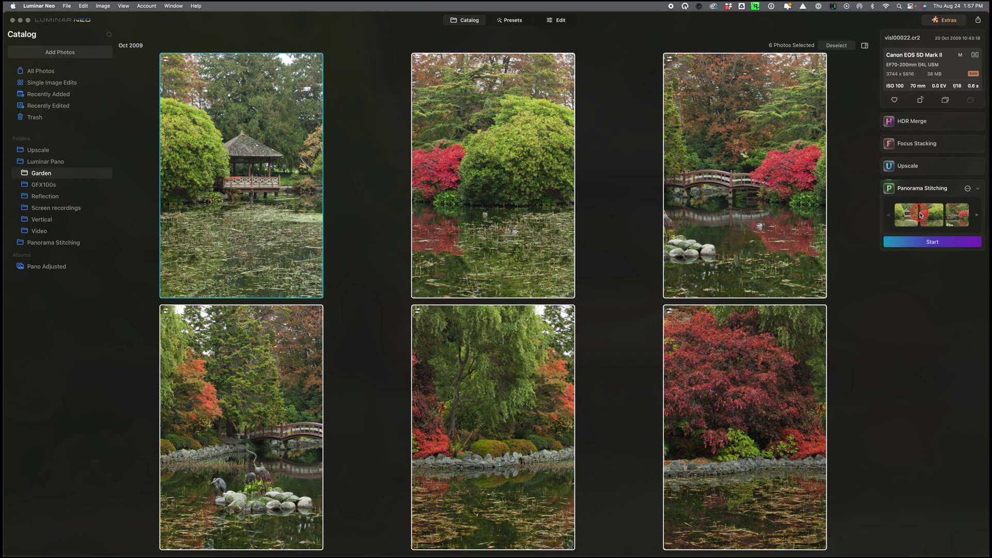
left_click(932, 242)
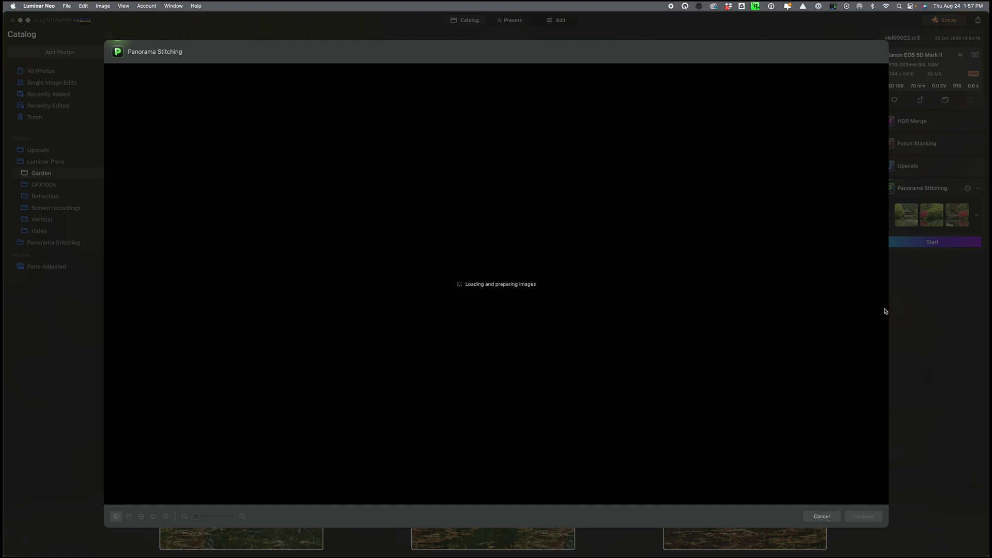
left_click(884, 310)
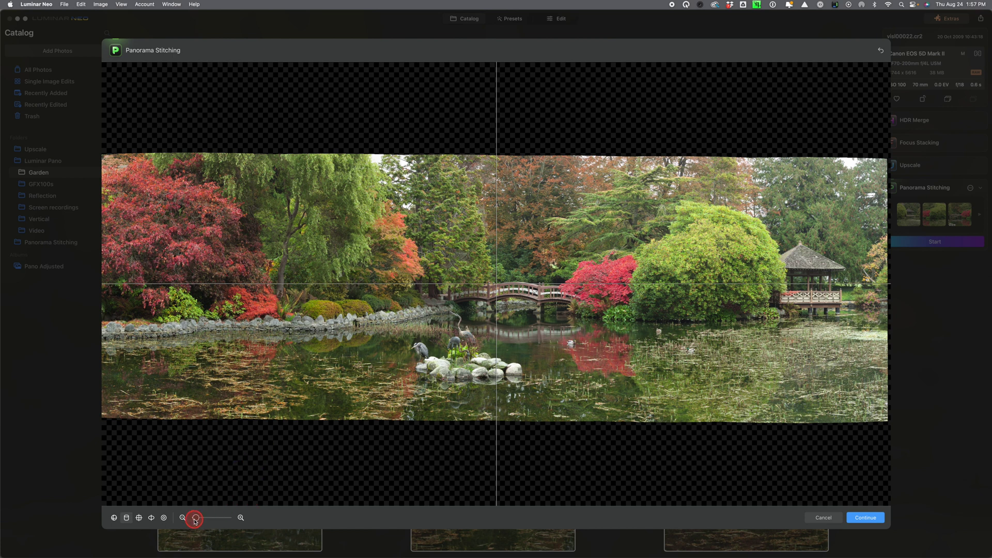
Examine the stitched garden panorama up close, checking the bridge, herons, shoreline, ducks and red maple reflection for stitching quality.
left_click_drag(195, 519, 199, 520)
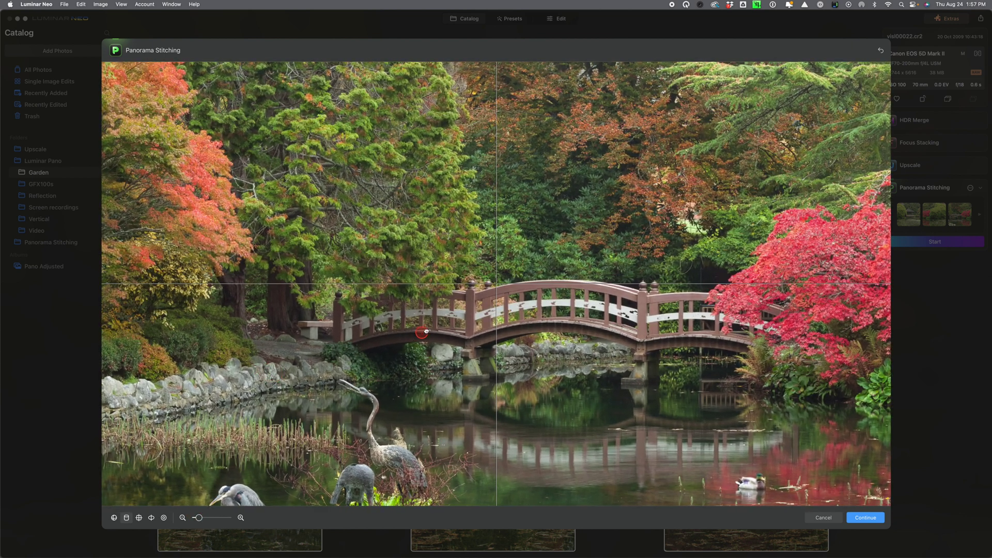
left_click_drag(426, 332, 579, 247)
left_click_drag(650, 374, 698, 308)
left_click_drag(715, 399, 374, 298)
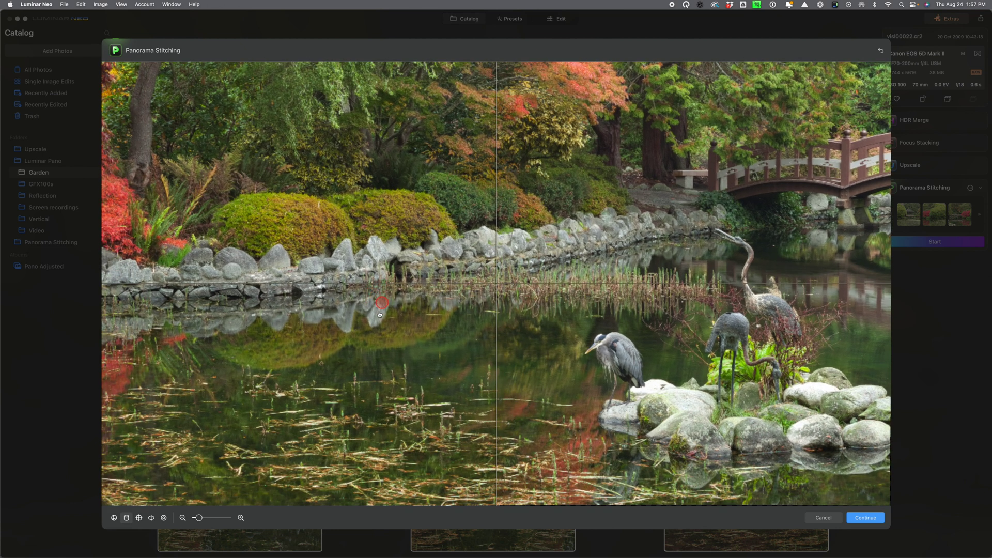
left_click_drag(348, 409, 277, 275)
left_click_drag(584, 253, 466, 238)
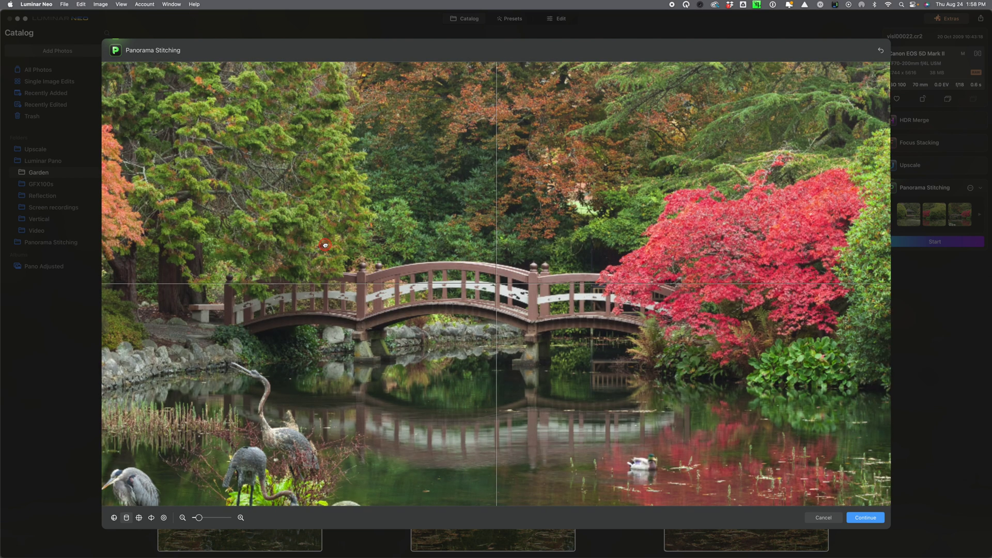
left_click_drag(534, 363, 596, 396)
left_click_drag(672, 482, 652, 472)
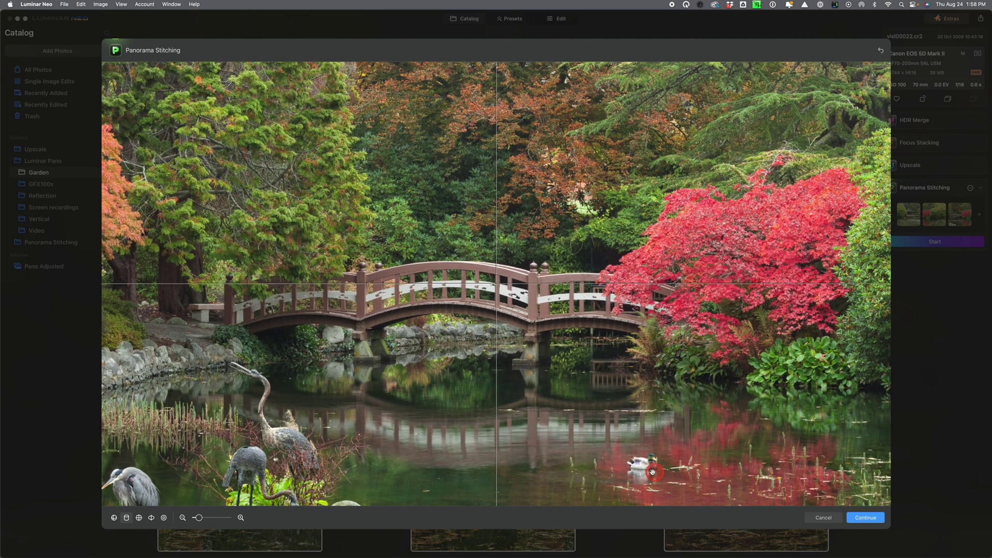
left_click_drag(628, 415, 573, 238)
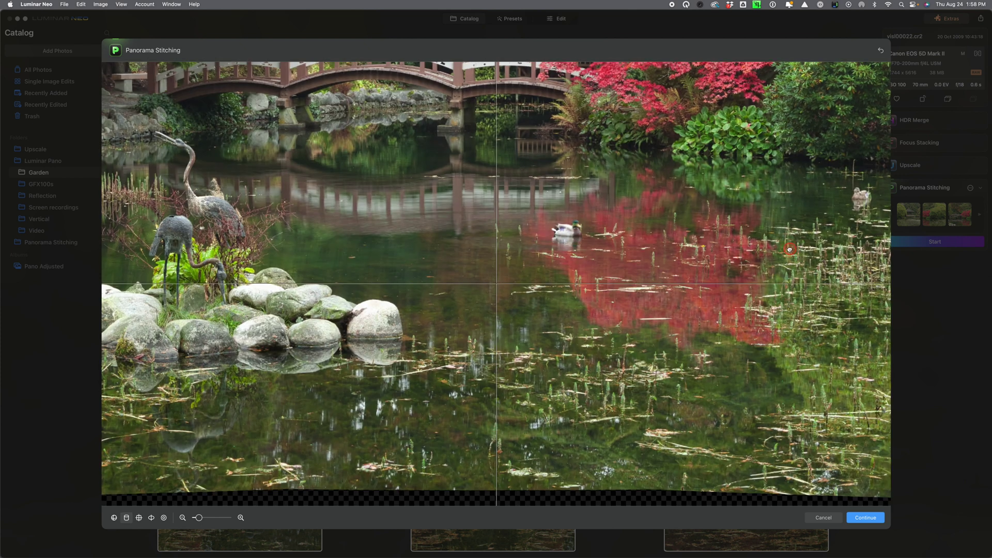
left_click_drag(789, 249, 628, 297)
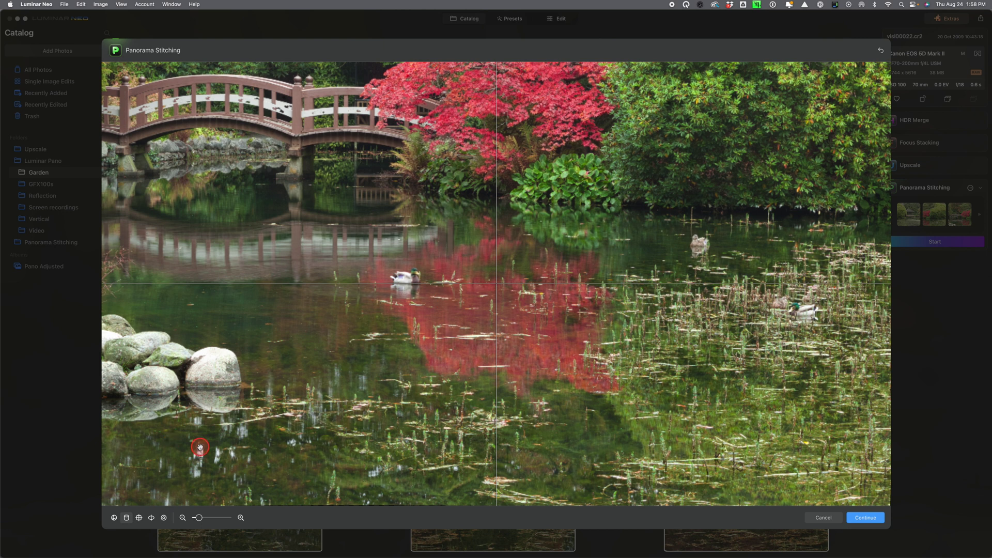
Compare the first projection types on the whole panorama and choose the third one, marked by a globe with crosshairs.
left_click_drag(191, 516, 198, 520)
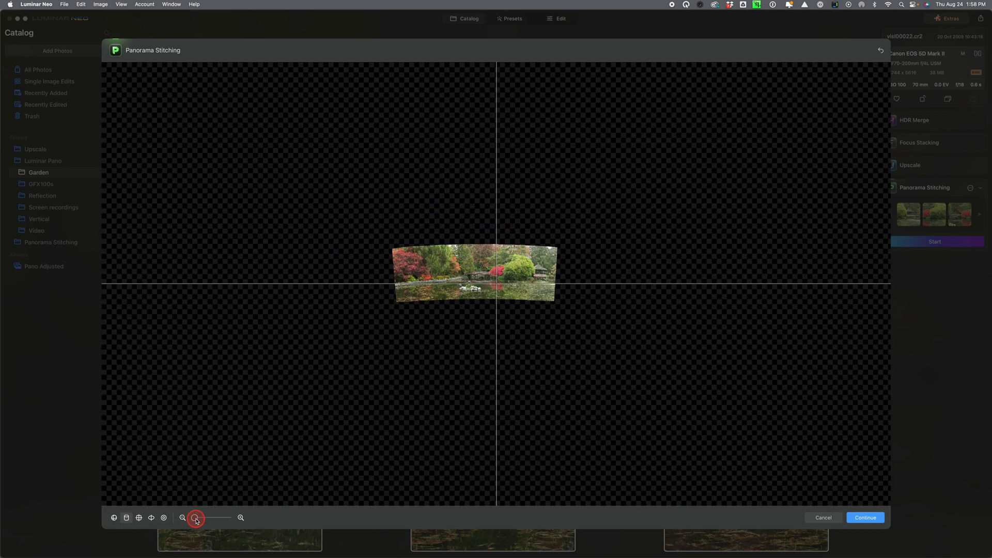
left_click(128, 518)
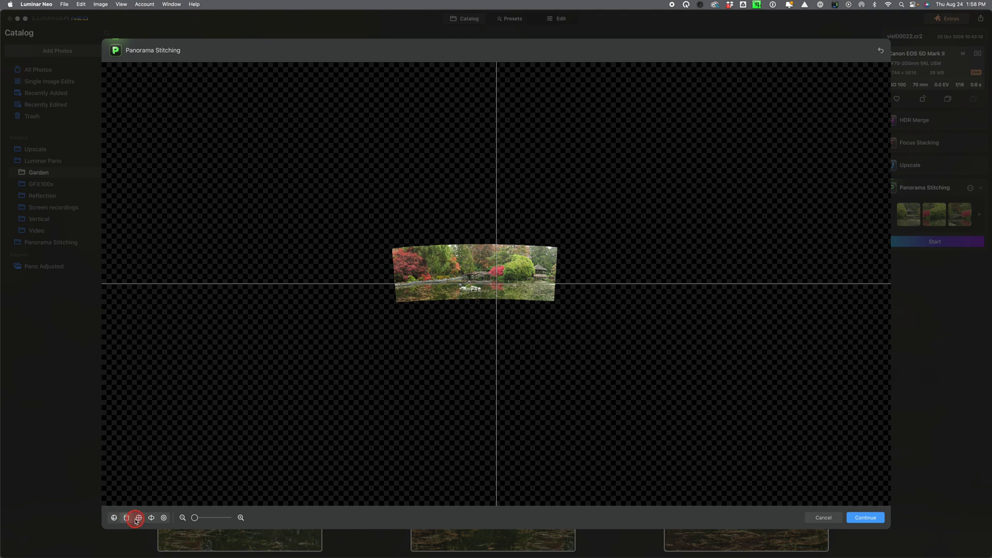
left_click(127, 520)
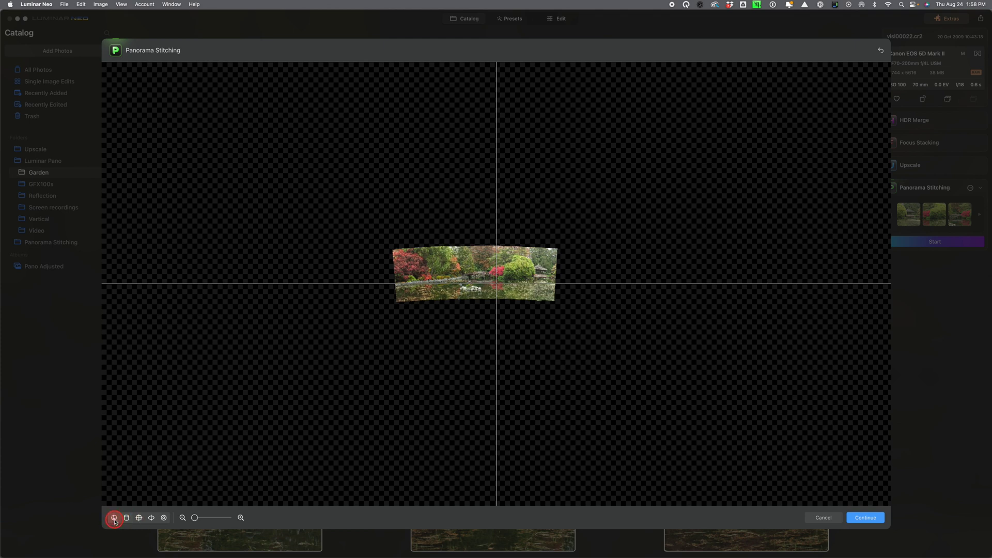
left_click(126, 519)
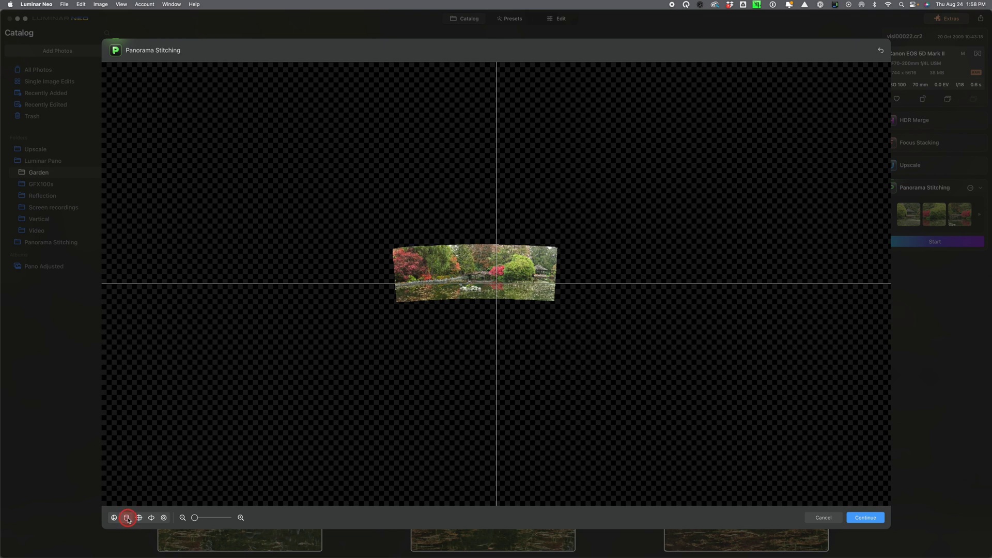
left_click(137, 518)
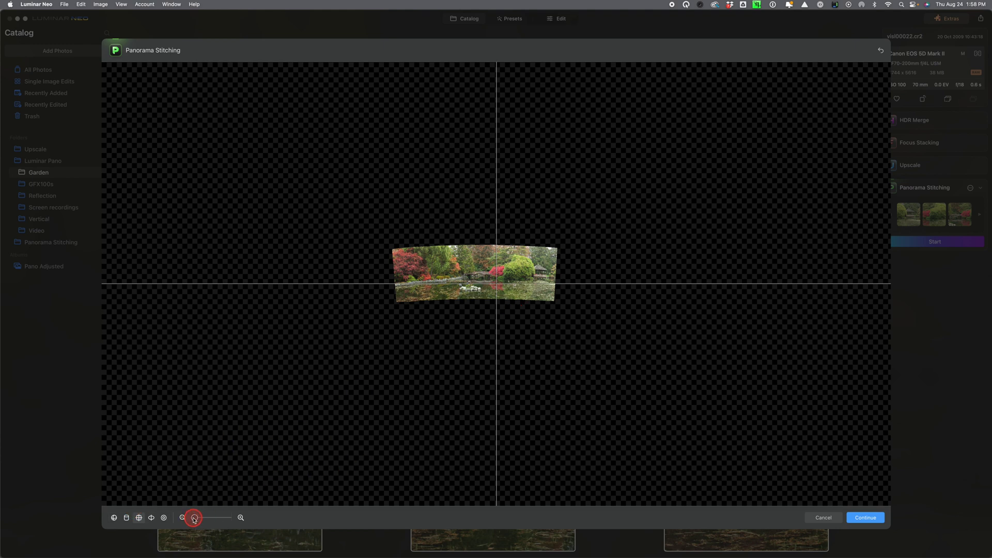
Straighten the curved garden panorama and center it on the guide lines so the shoreline runs level.
left_click_drag(195, 519, 196, 519)
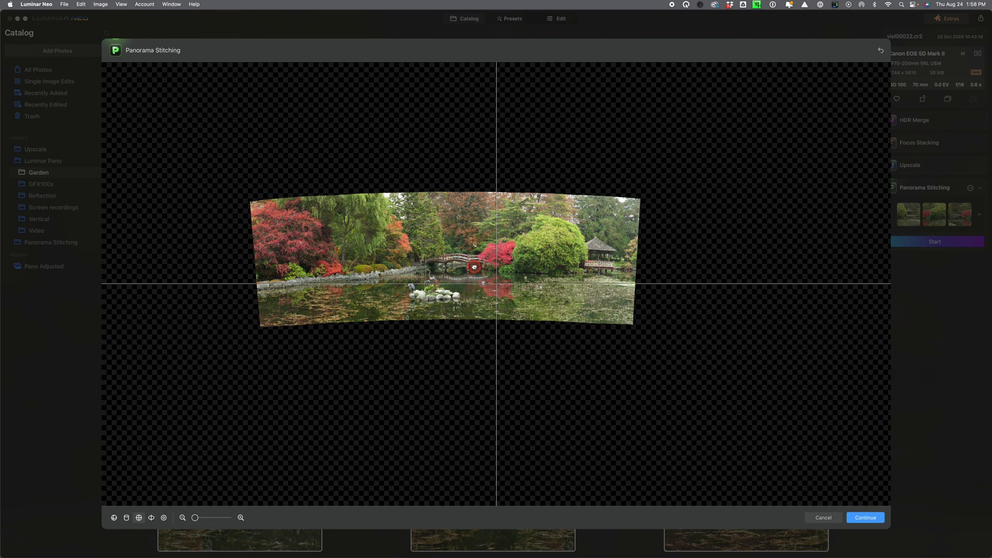
left_click_drag(474, 267, 515, 293)
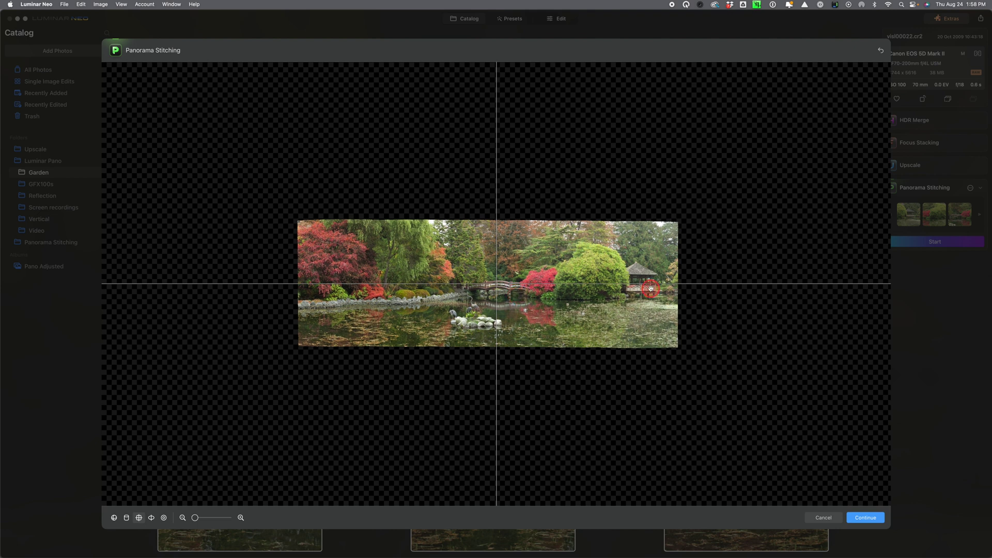
left_click(196, 518)
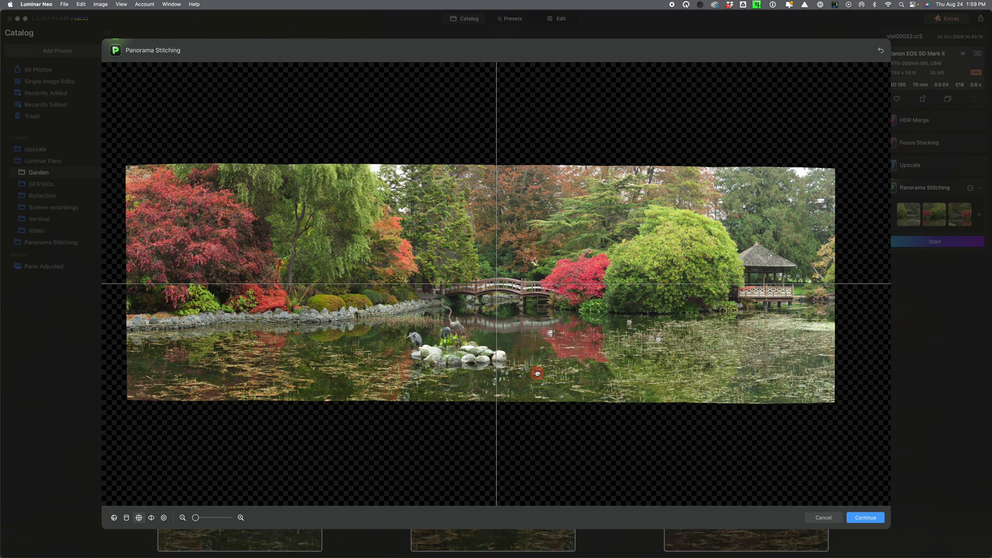
left_click_drag(537, 373, 801, 283)
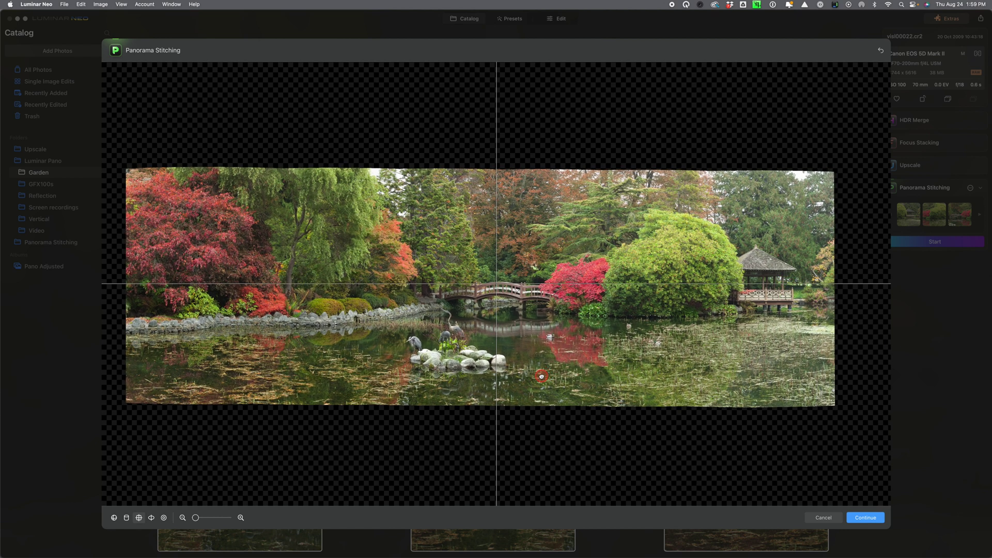
left_click_drag(541, 376, 542, 385)
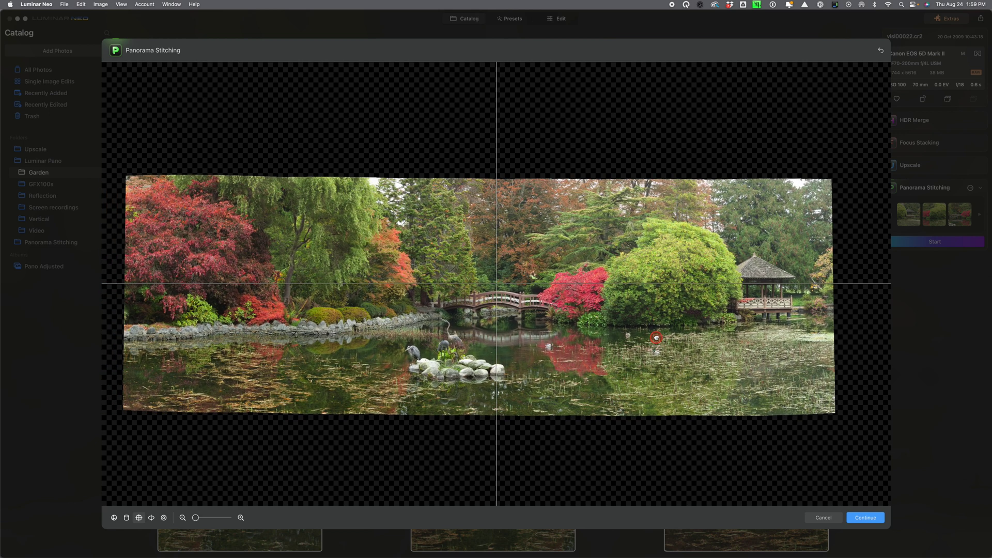
left_click_drag(657, 301, 658, 333)
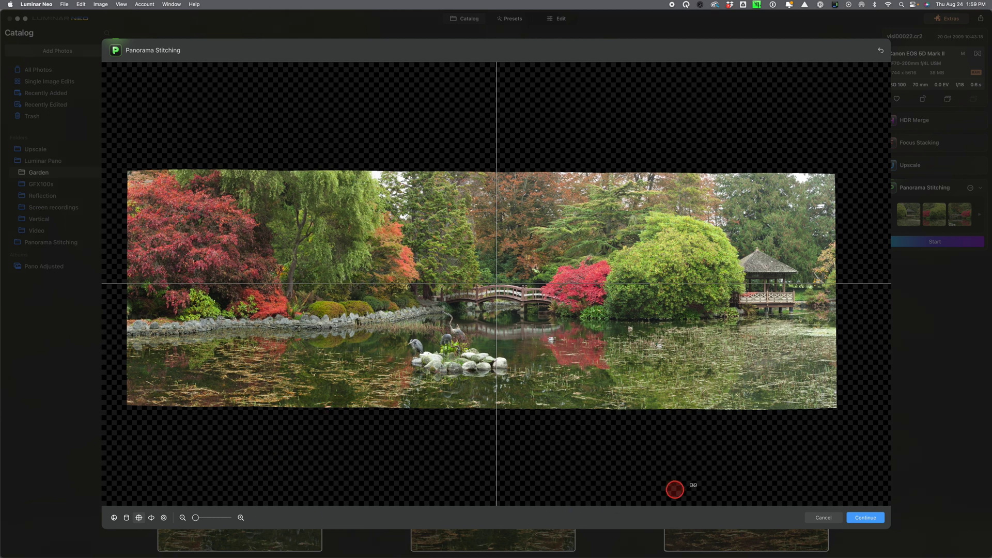
Accept the projection, crop the panorama with its lower edge pulled in slightly, and save the result.
left_click(872, 518)
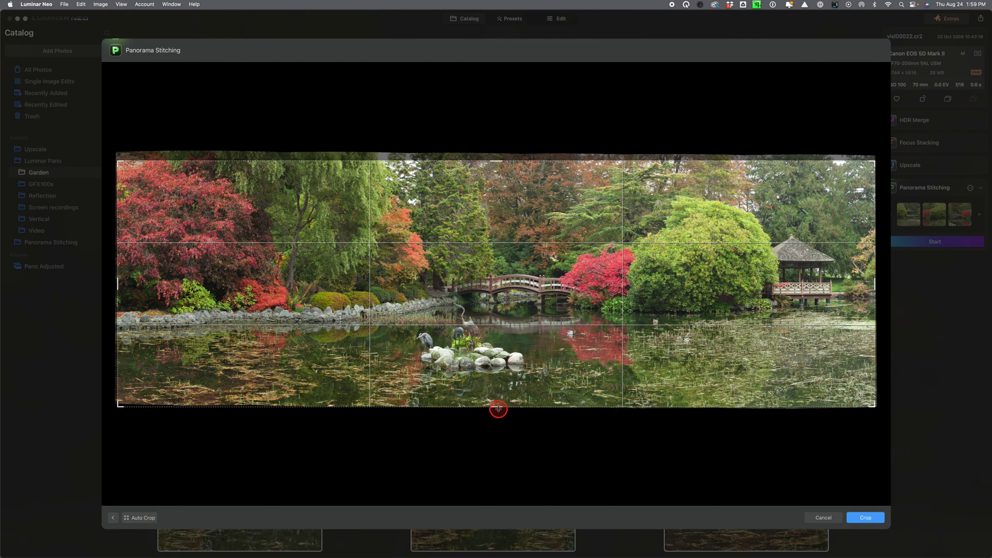
left_click_drag(497, 406, 496, 401)
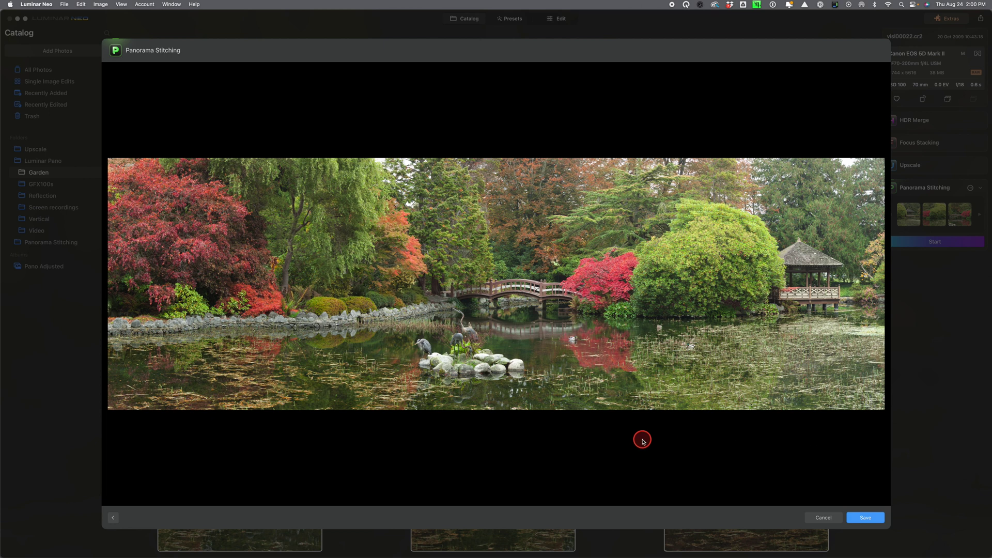
left_click(866, 517)
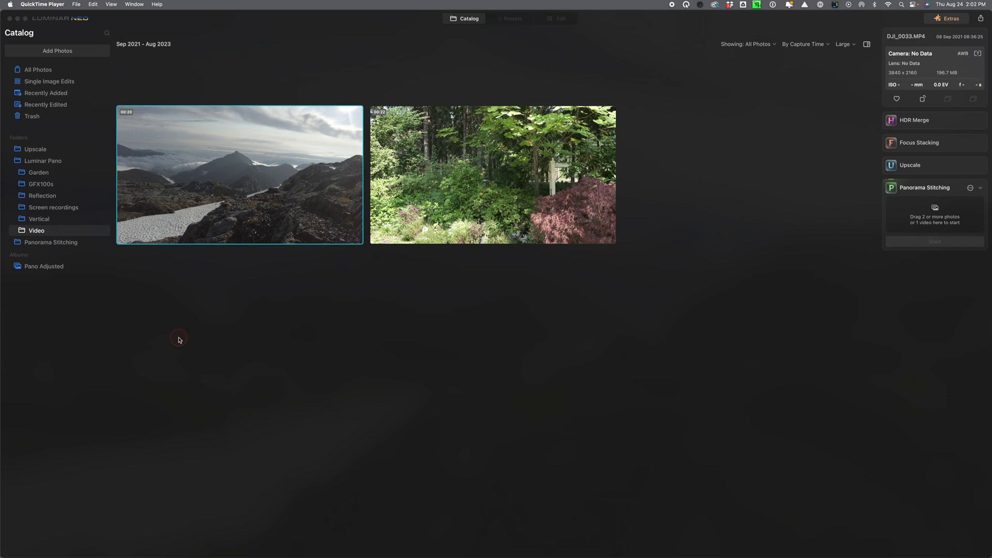
left_click(210, 391)
left_click(211, 392)
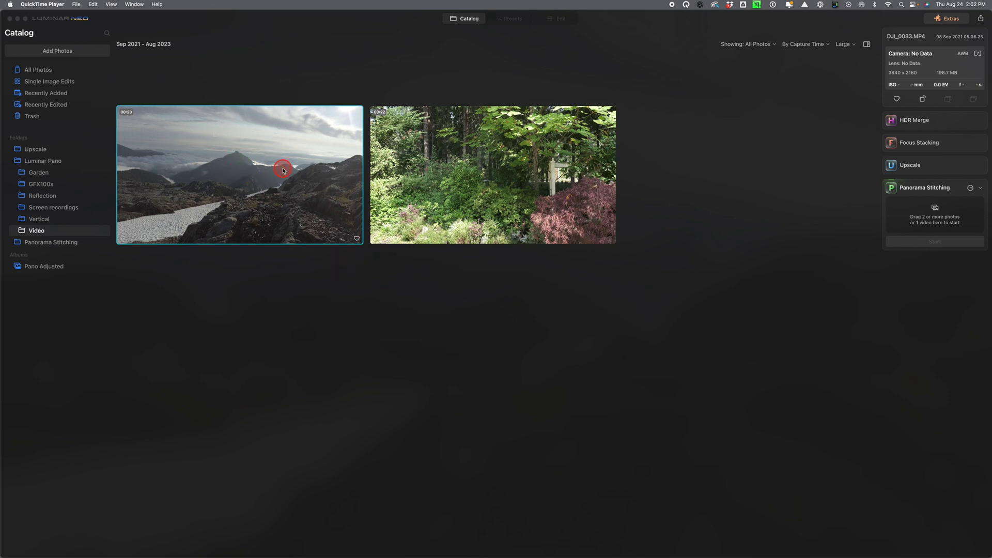
Add the mountain video DJI_0033.MP4 from the Video folder to Panorama Stitching and open the stitching settings.
left_click(205, 177)
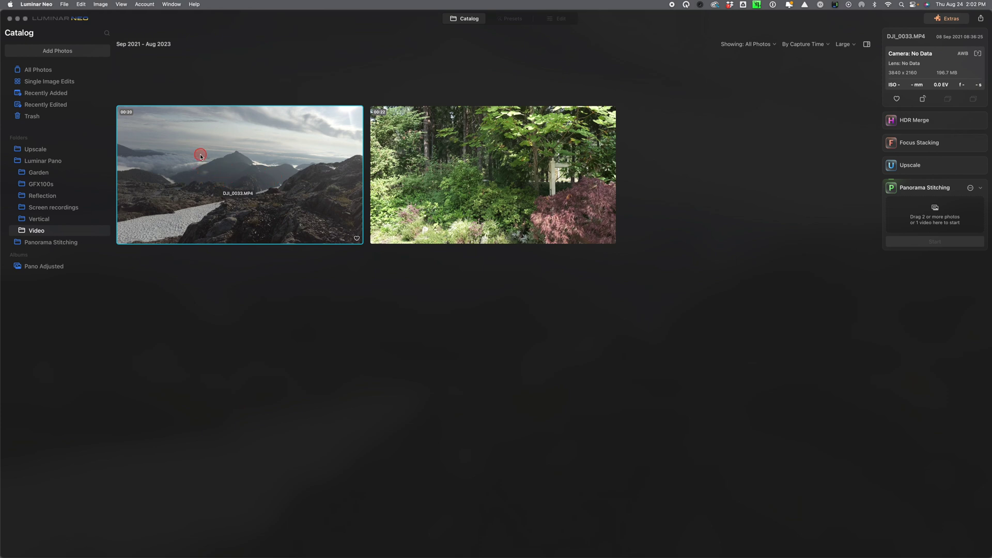
left_click_drag(205, 160, 938, 222)
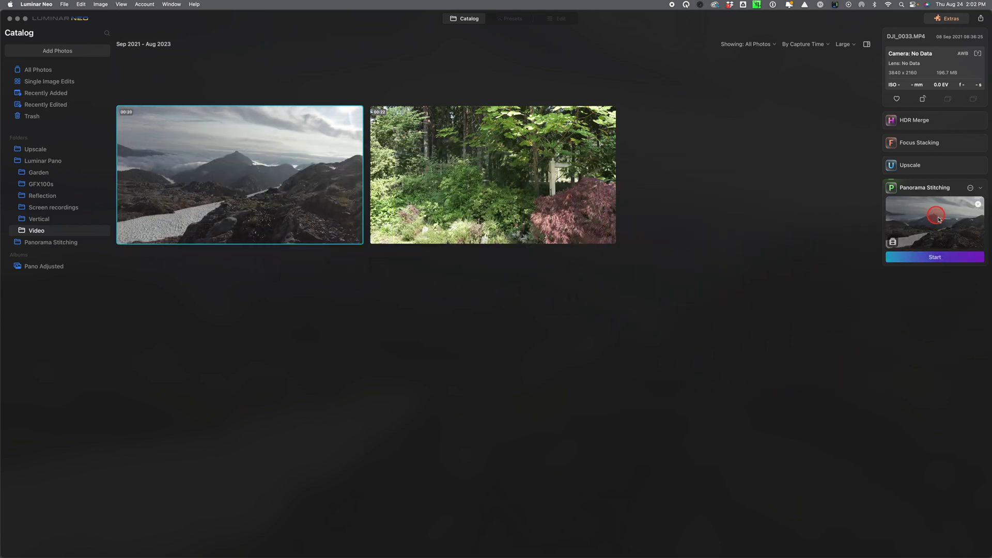
left_click(970, 188)
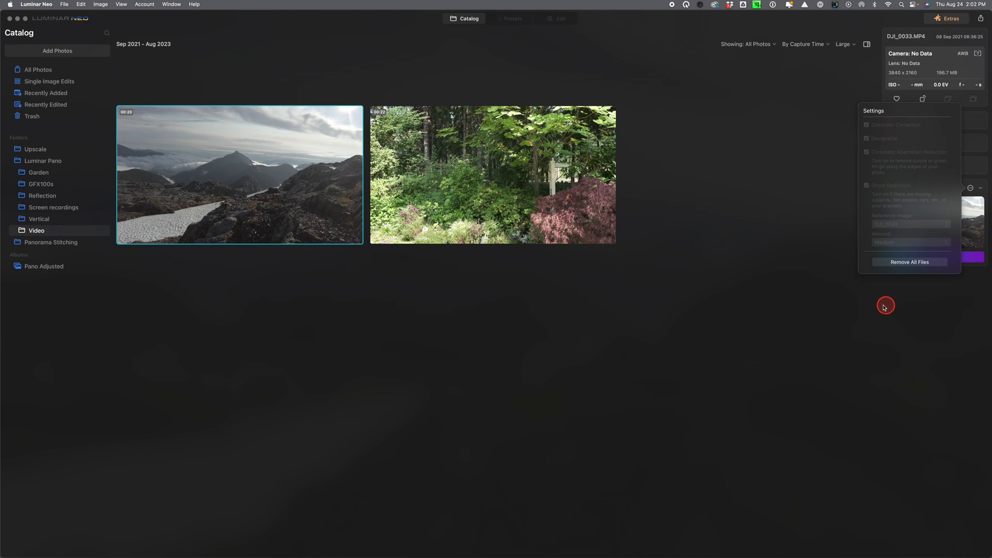
Close the stitching settings, start stitching the mountain video, and play it to about 14 seconds to preview the camera pan.
left_click(885, 304)
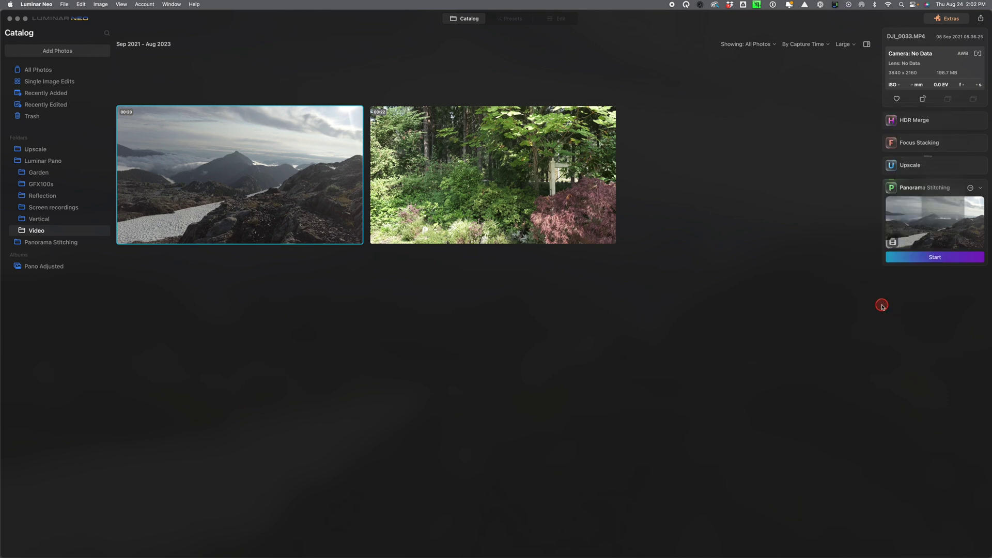
left_click(940, 260)
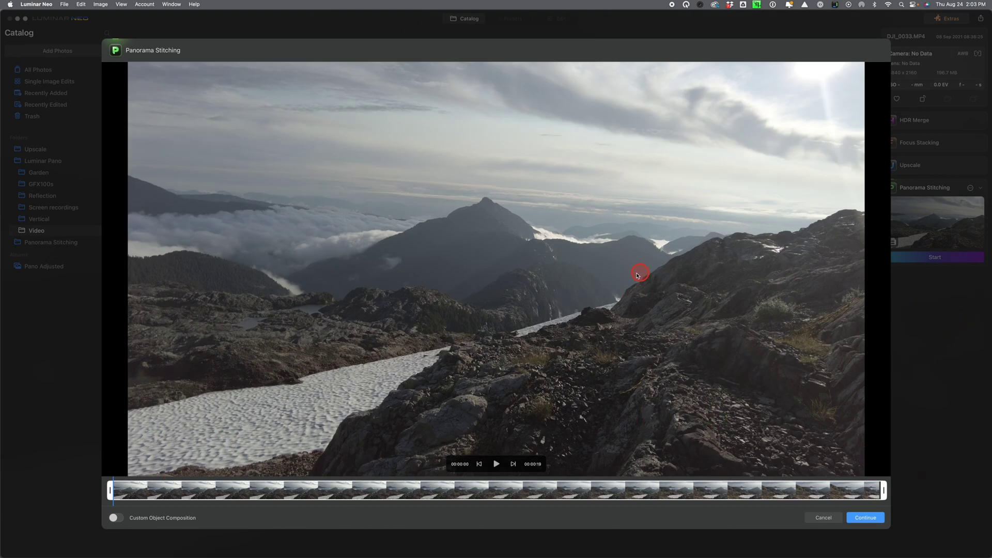
left_click(496, 465)
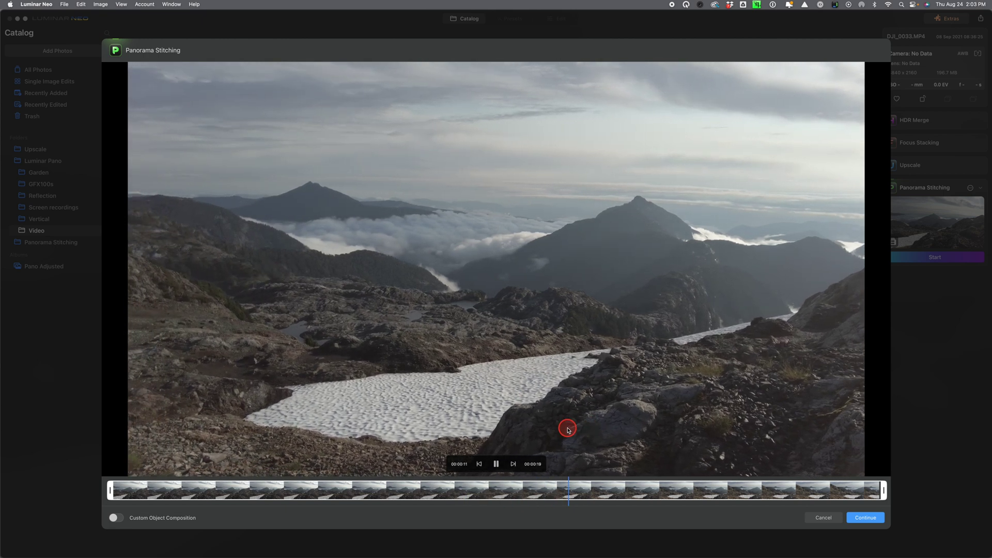
left_click(496, 464)
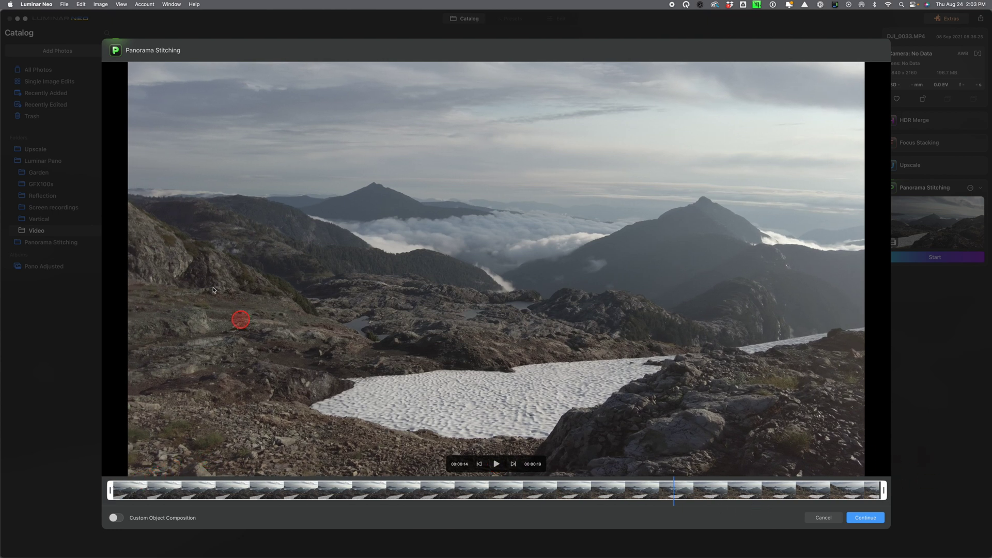
Trim the mountain video to the section from about 3 to 13 seconds and stitch it into a panorama.
left_click_drag(111, 494, 111, 491)
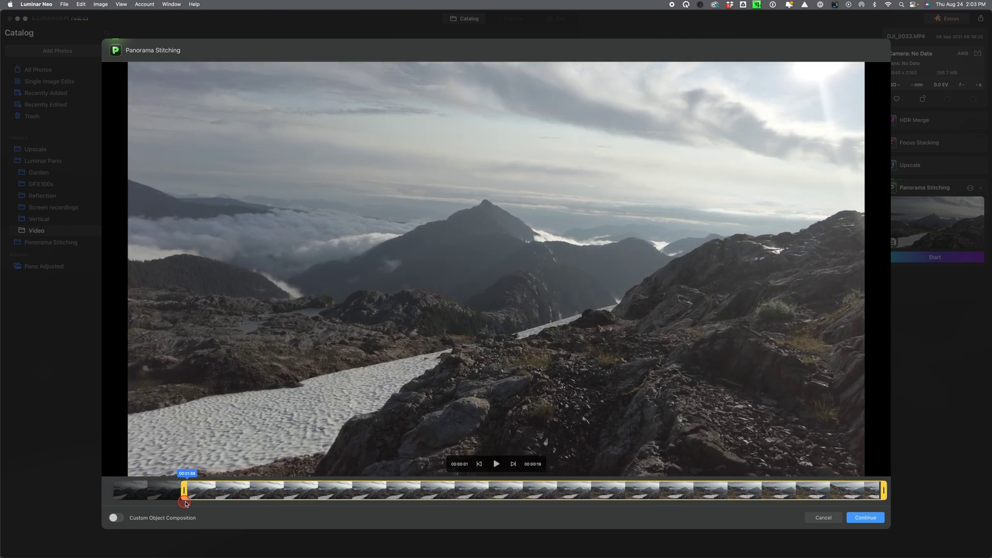
left_click_drag(210, 505, 257, 513)
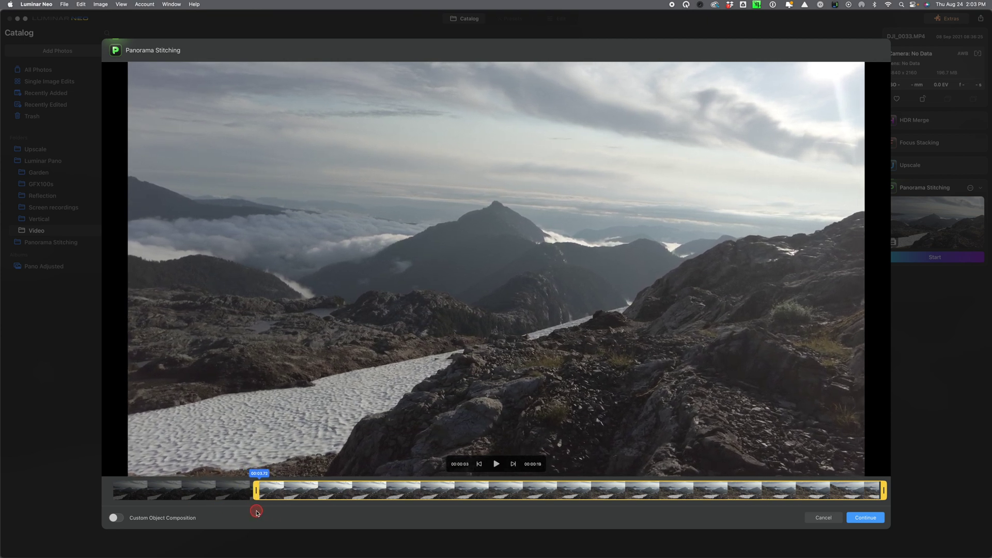
left_click_drag(880, 494, 649, 500)
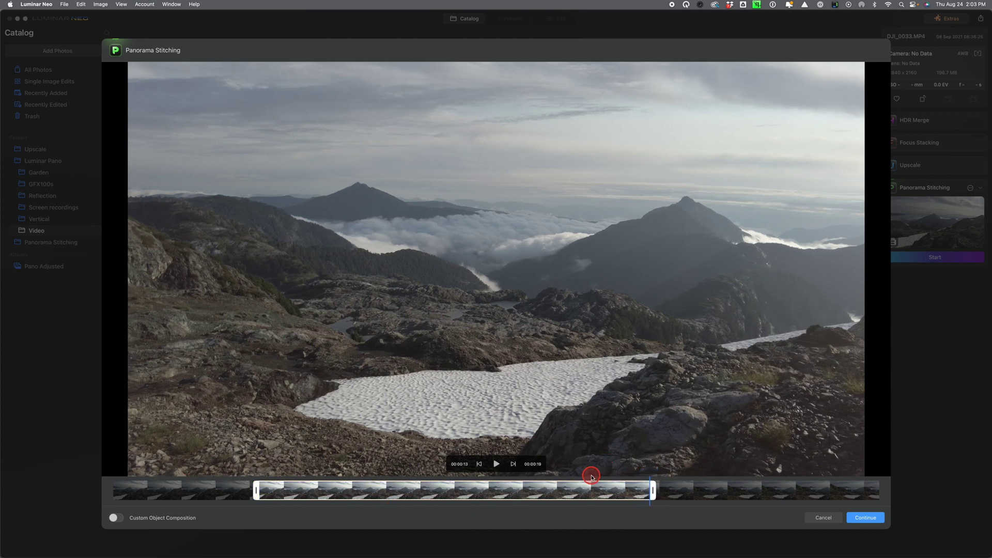
left_click(848, 521)
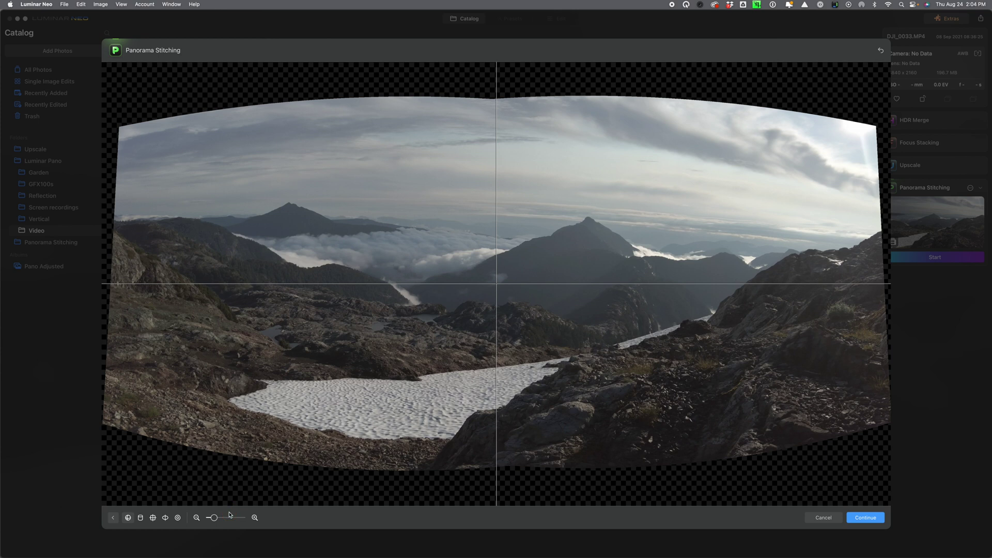
Compare all five projection types on the mountain panorama and choose the first one.
left_click(141, 518)
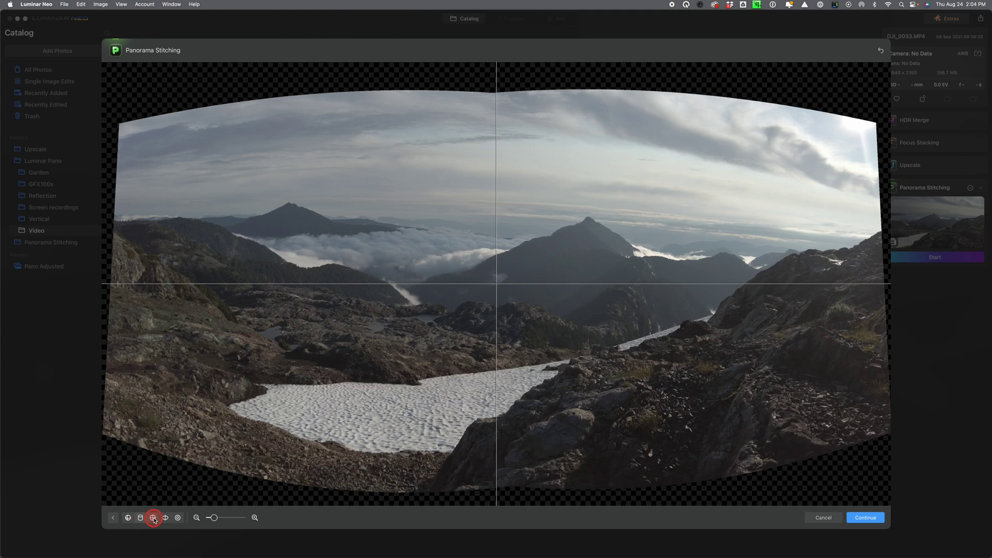
left_click(153, 517)
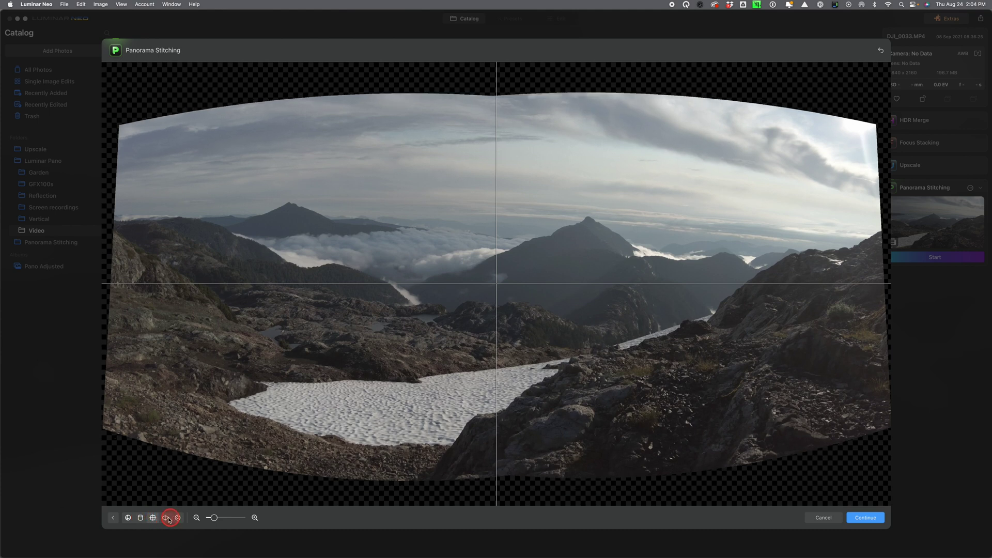
left_click(165, 518)
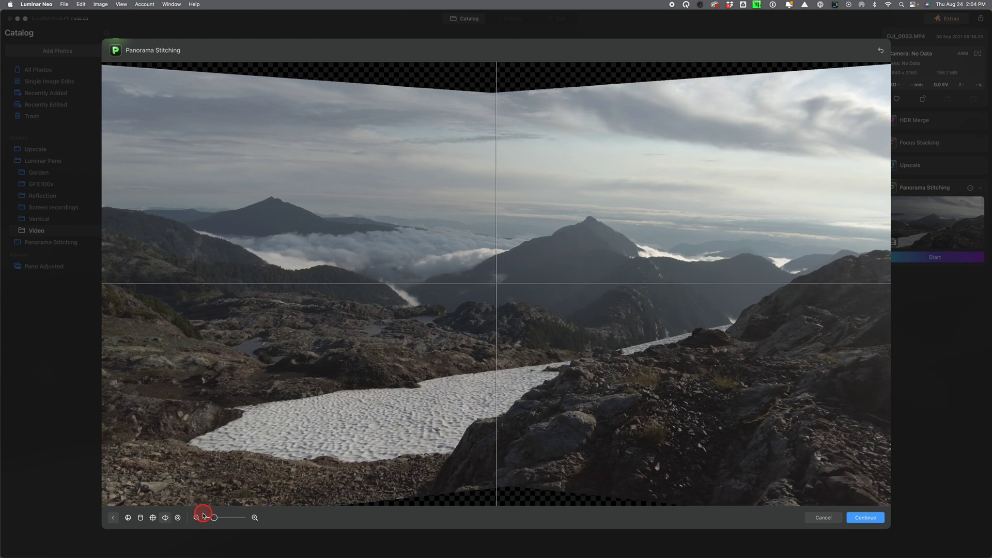
left_click(179, 519)
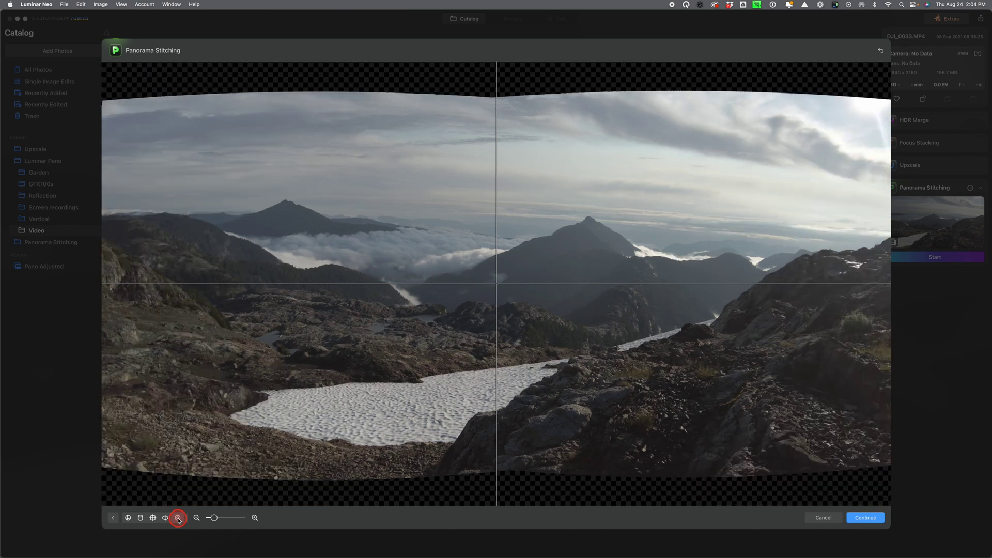
left_click(128, 518)
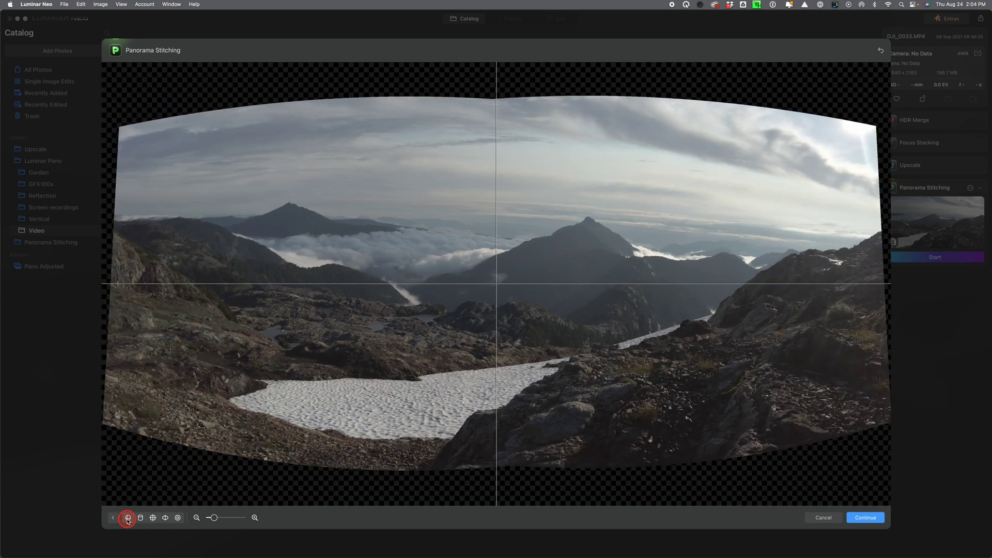
Level the mountain panorama slightly lower against the guide lines, accept the automatic crop, and save the result.
left_click_drag(426, 334, 108, 440)
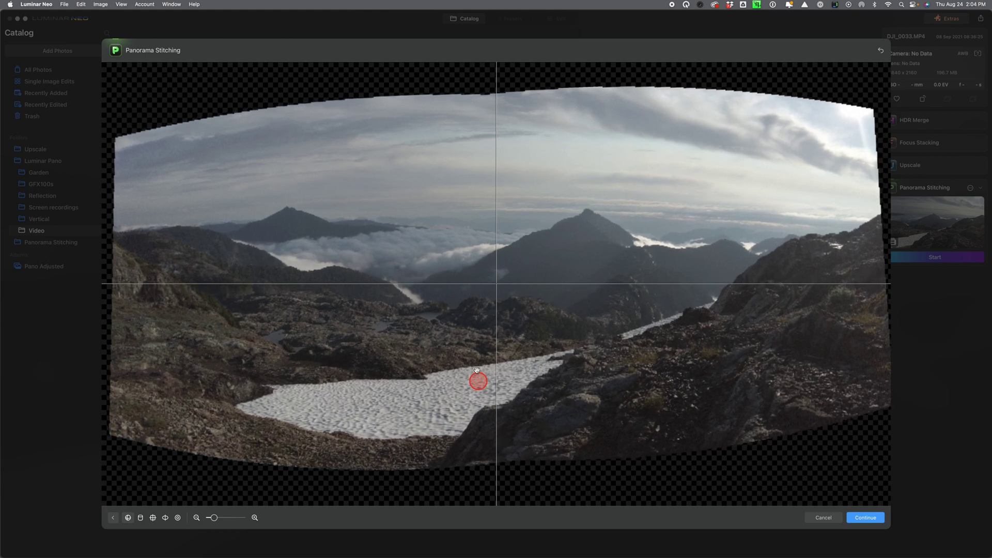
left_click_drag(504, 323, 498, 344)
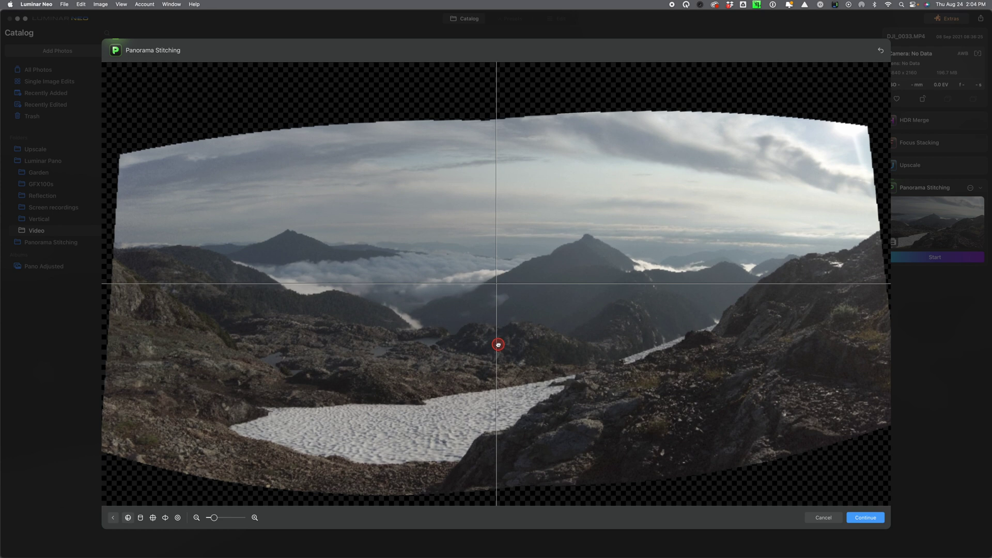
left_click(873, 522)
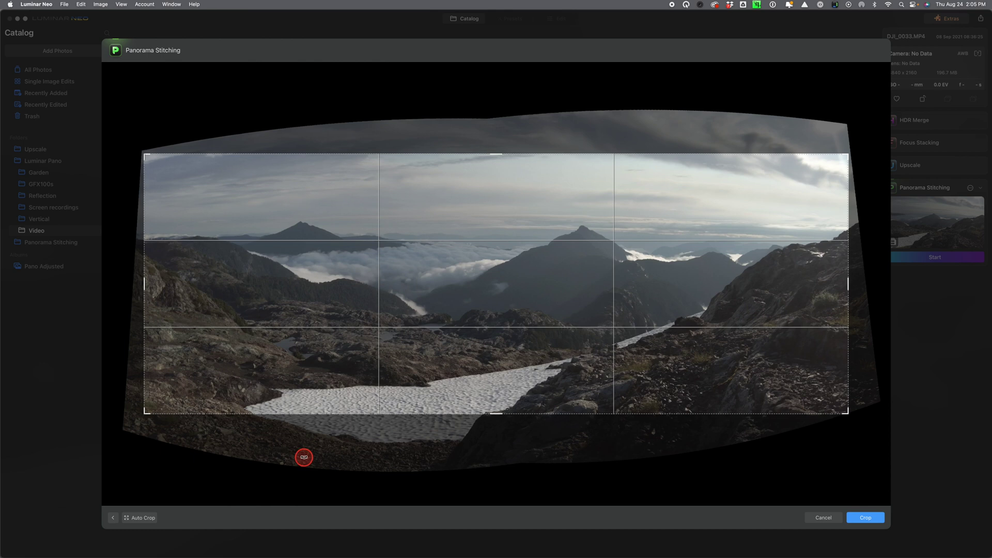
left_click(868, 517)
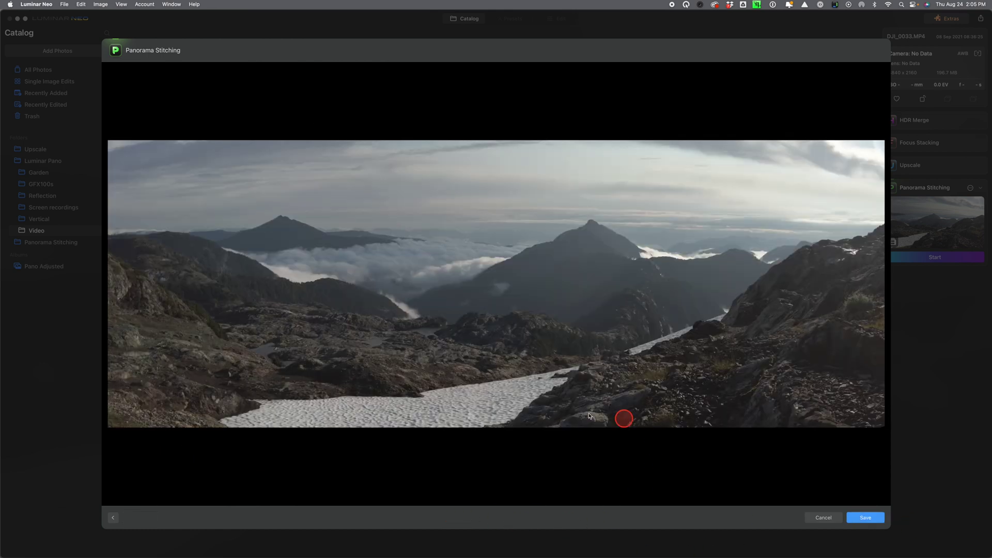
left_click(868, 517)
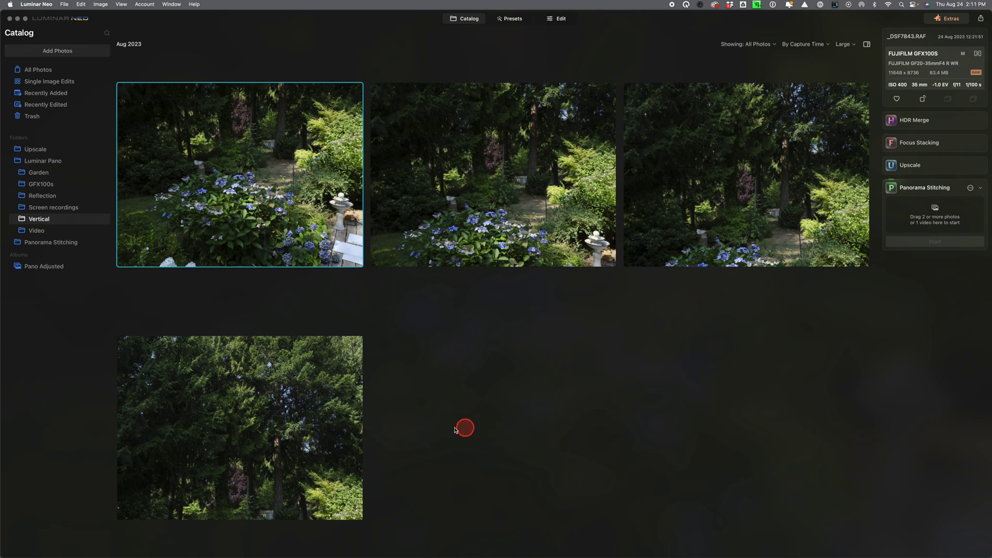
Add all four garden photos from the Vertical folder to Panorama Stitching and start stitching them.
left_click(285, 413, "shift")
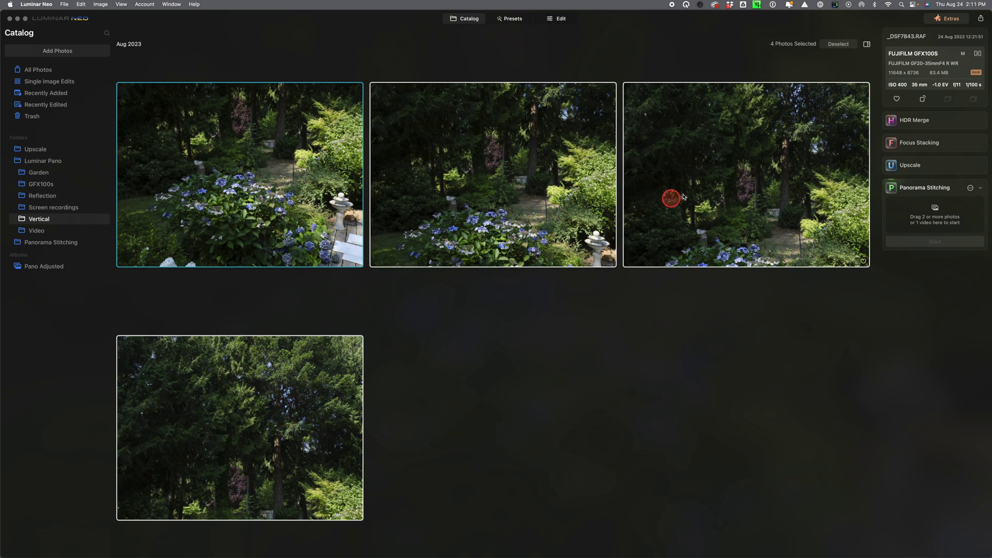
left_click_drag(682, 197, 927, 216)
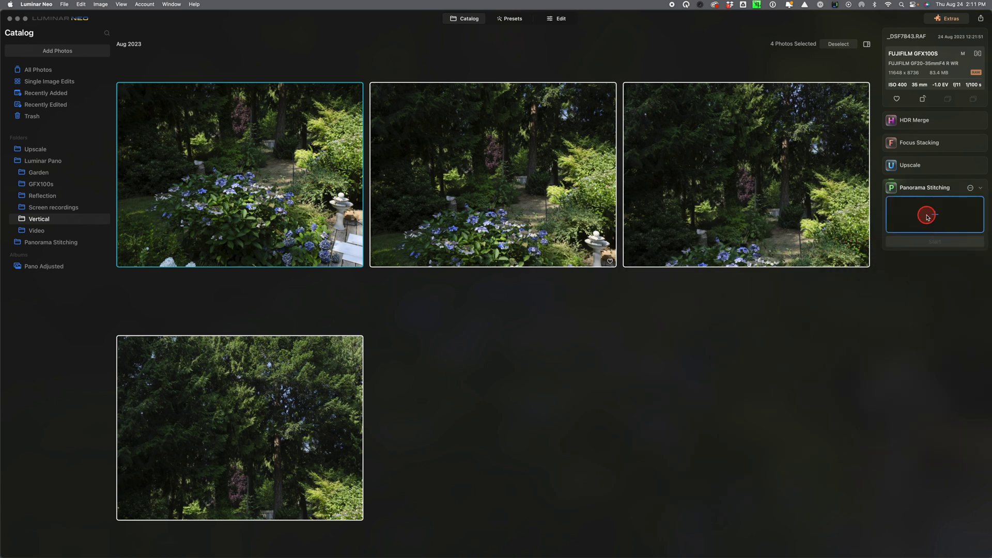
left_click(971, 189)
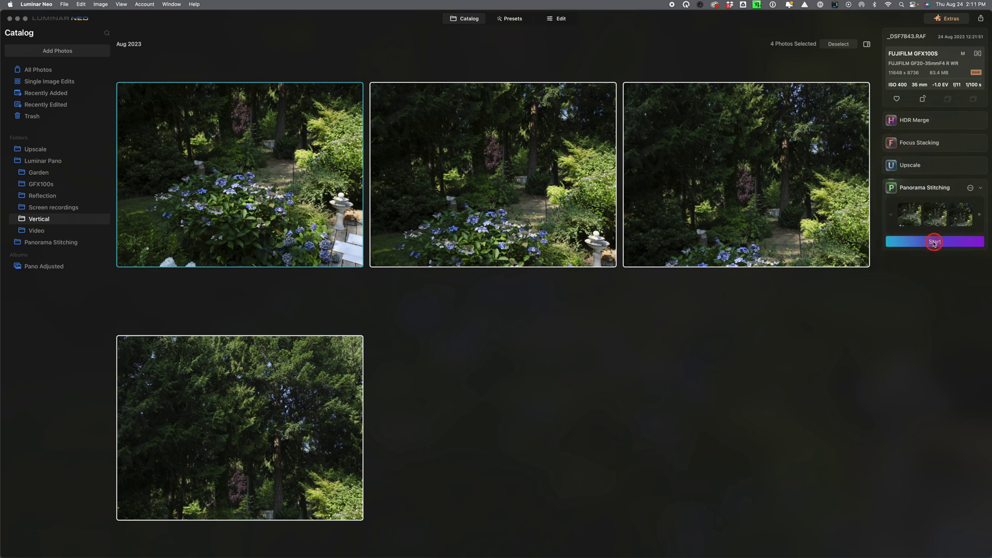
left_click(934, 241)
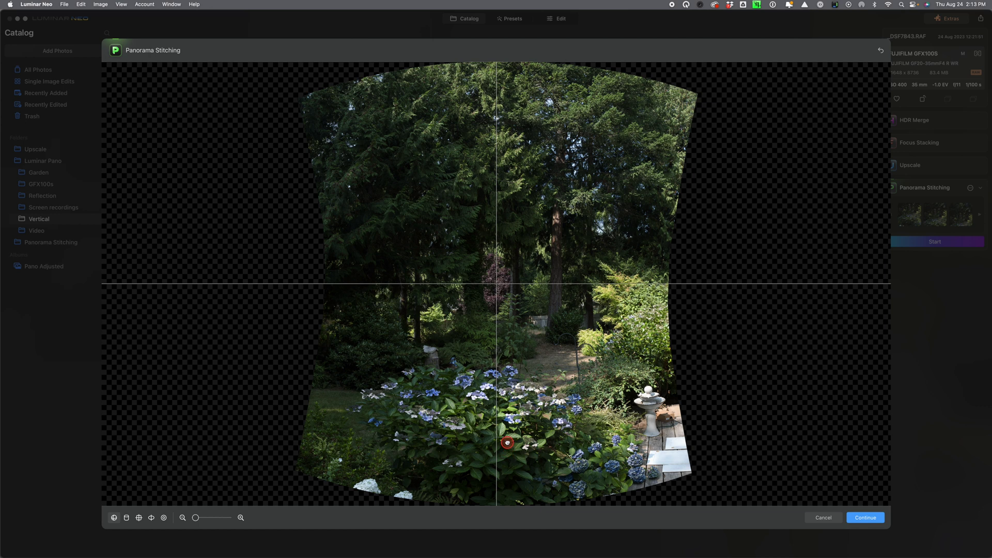
Shift the vertical garden panorama around the guide lines to try out different perspectives.
left_click_drag(507, 435, 561, 155)
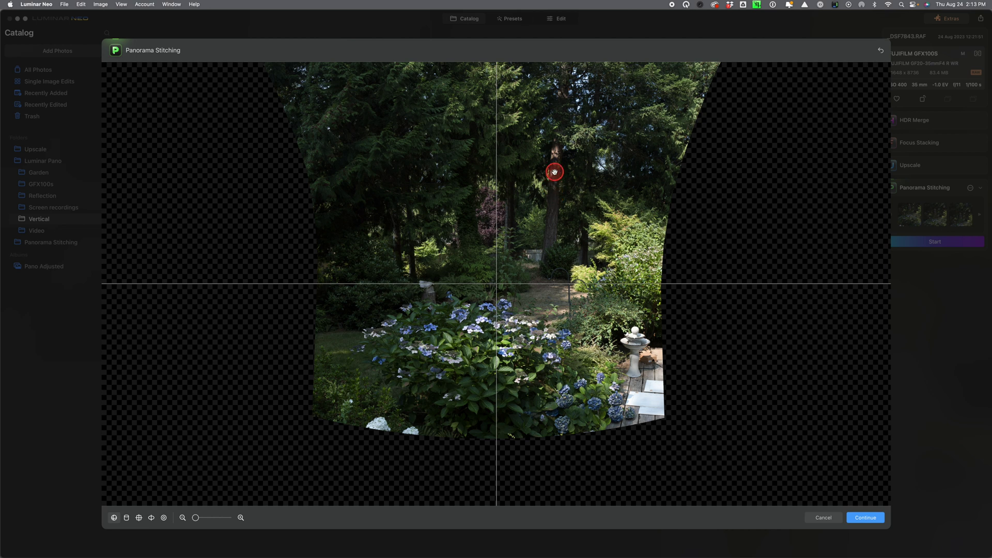
left_click_drag(518, 190, 423, 229)
left_click_drag(523, 262, 375, 376)
Compare the remaining projection types on the vertical garden panorama and choose the fifth one, marked by concentric circles.
left_click(129, 518)
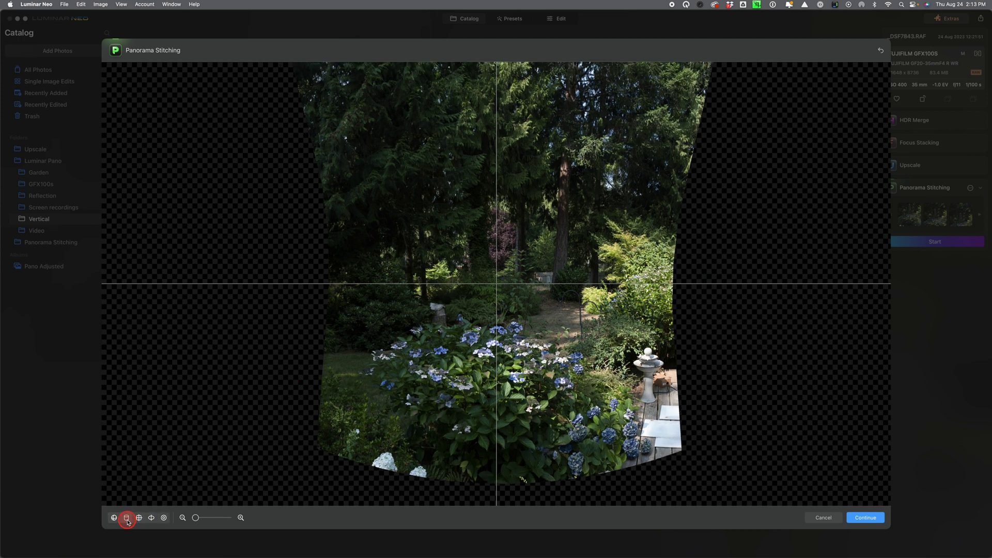
left_click(140, 519)
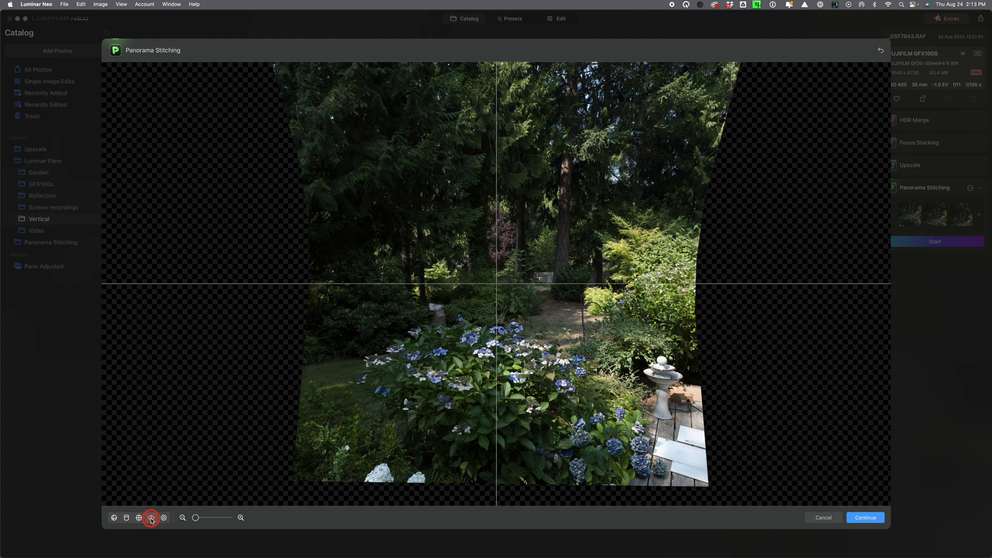
left_click(165, 522)
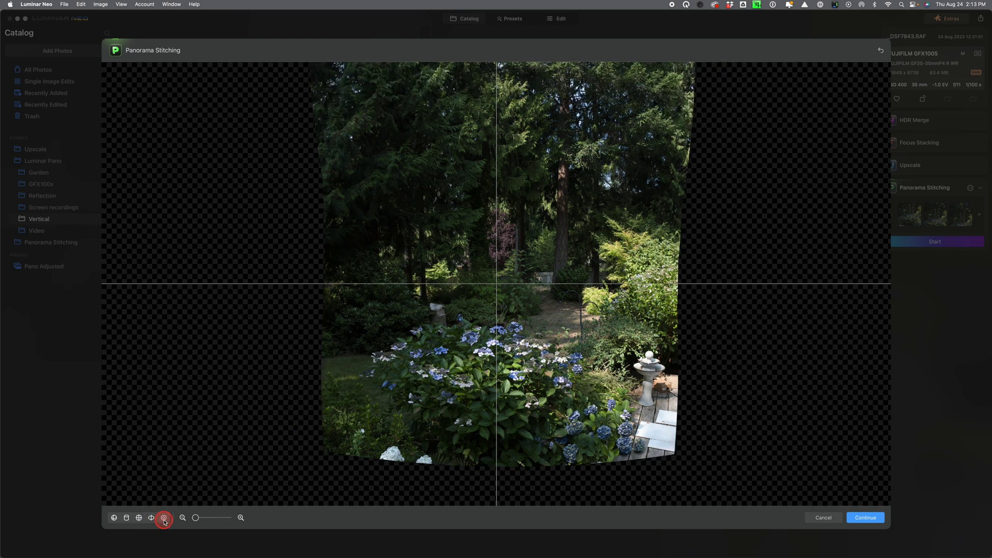
Move the vertical panorama lower, center it on the vertical guide line, and accept the projection to reach cropping.
left_click_drag(472, 288, 478, 338)
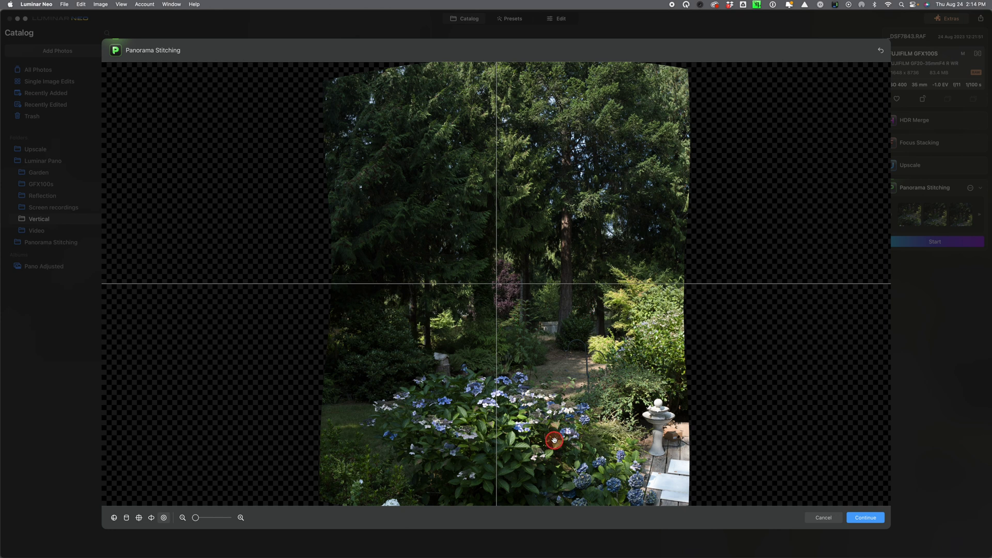
mouse_move(557, 446)
left_mouse_down()
mouse_move(558, 383)
mouse_move(568, 444)
mouse_move(525, 452)
mouse_move(528, 397)
mouse_move(538, 455)
mouse_move(541, 426)
mouse_move(547, 436)
left_mouse_up()
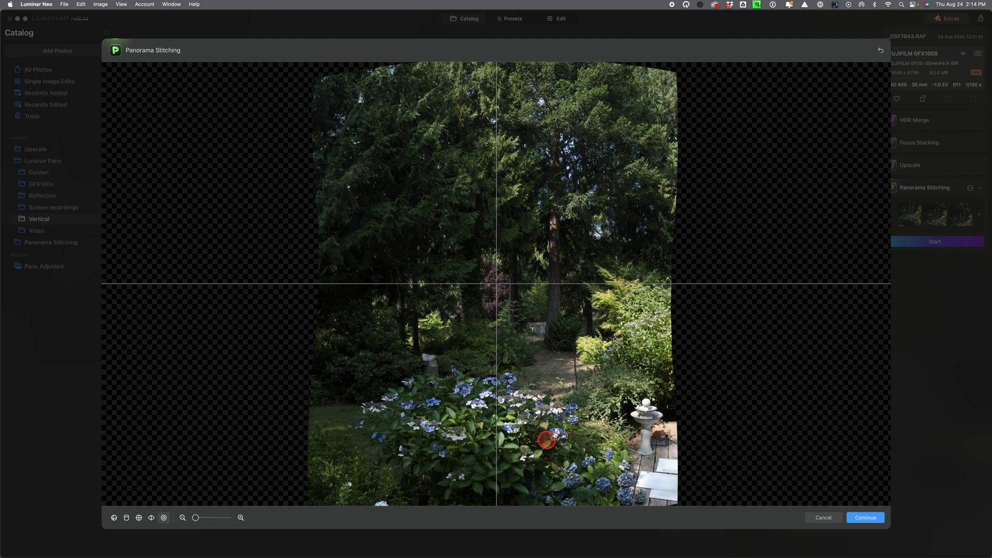
left_click(867, 518)
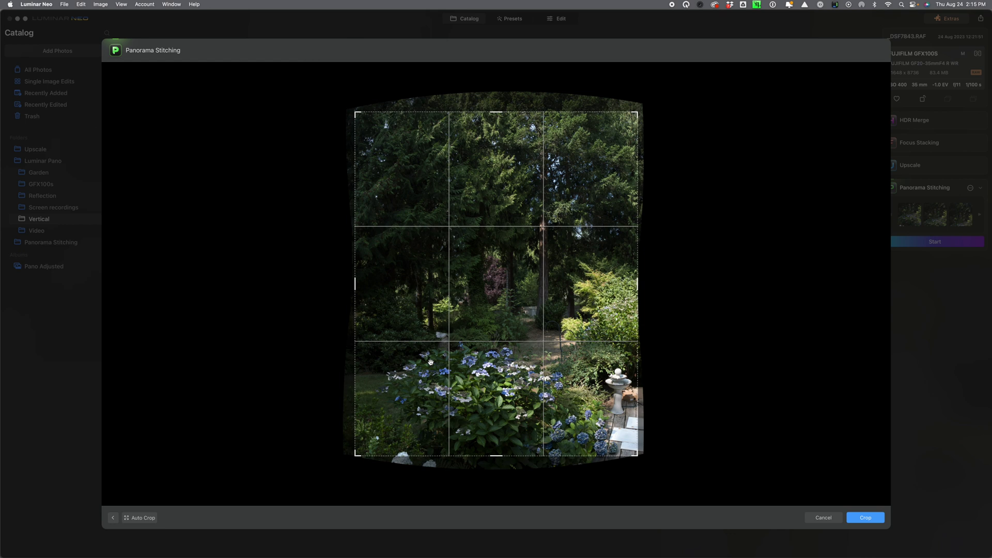
left_click(466, 371)
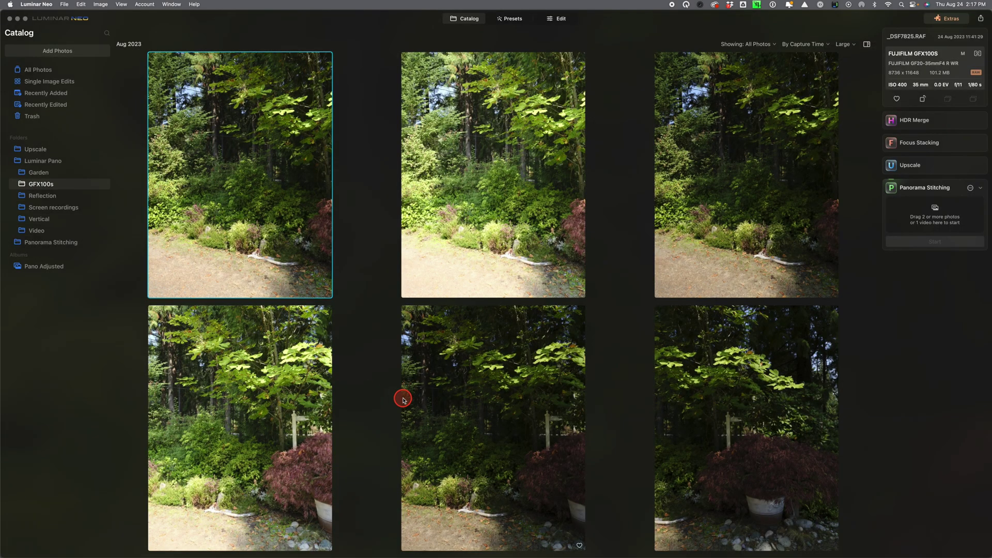
Look through the overlapping portrait-format garden photos in the GFX100s folder.
scroll(666, 355, "down", 3)
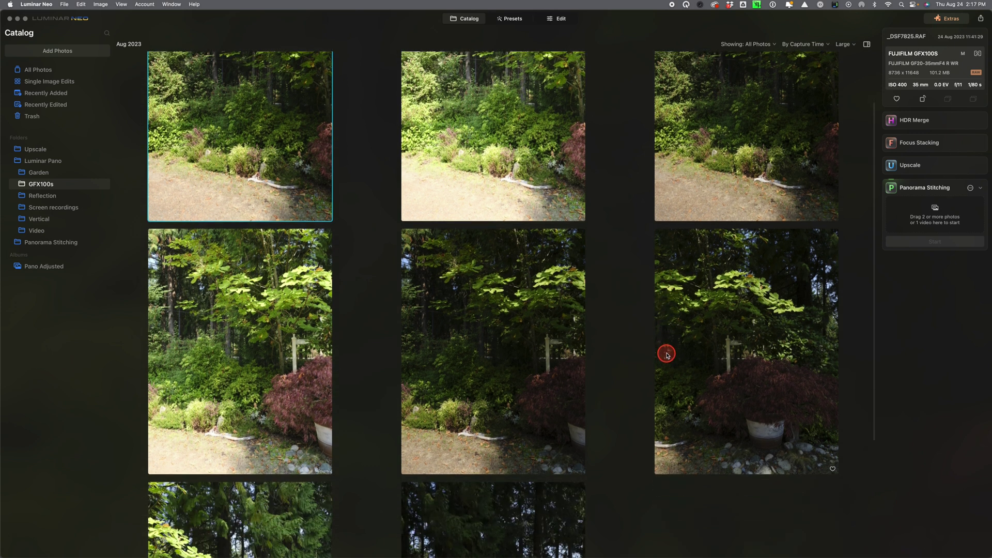
scroll(666, 354, "down", 5)
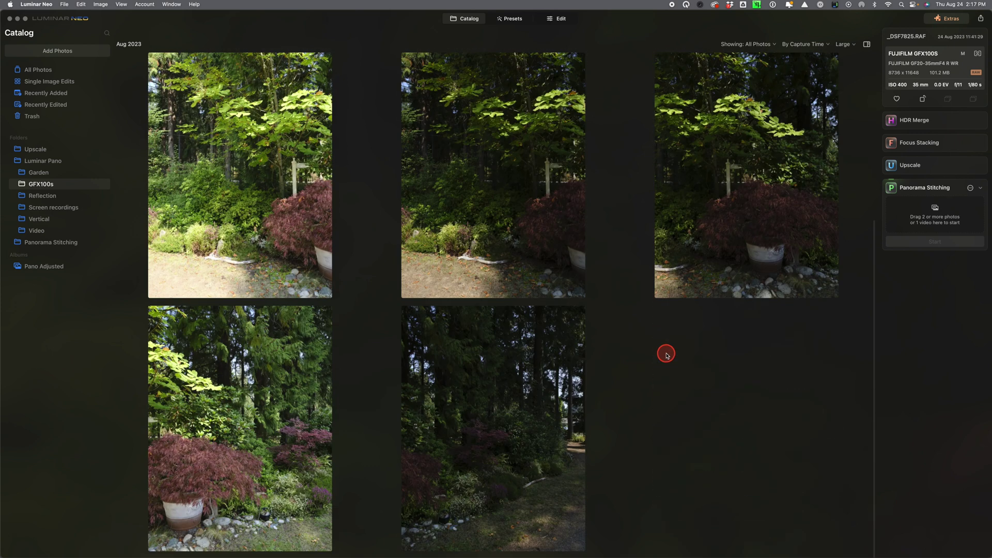
scroll(667, 354, "up", 6)
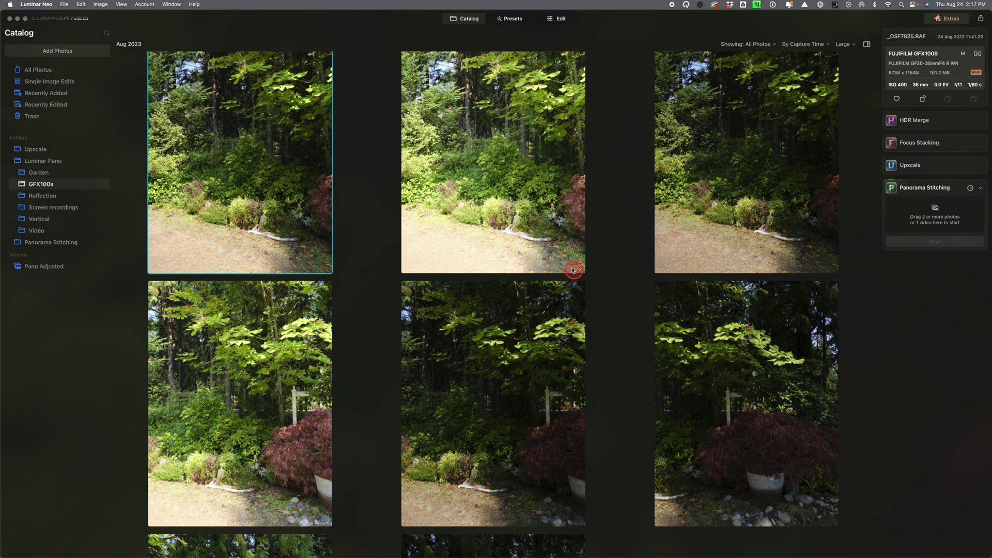
scroll(684, 398, "down", 5)
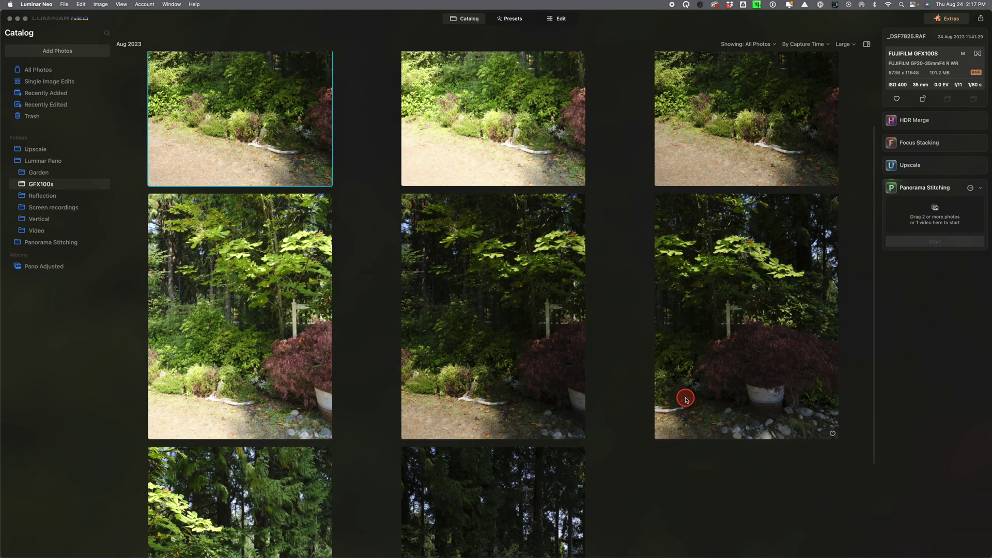
scroll(713, 280, "up", 2)
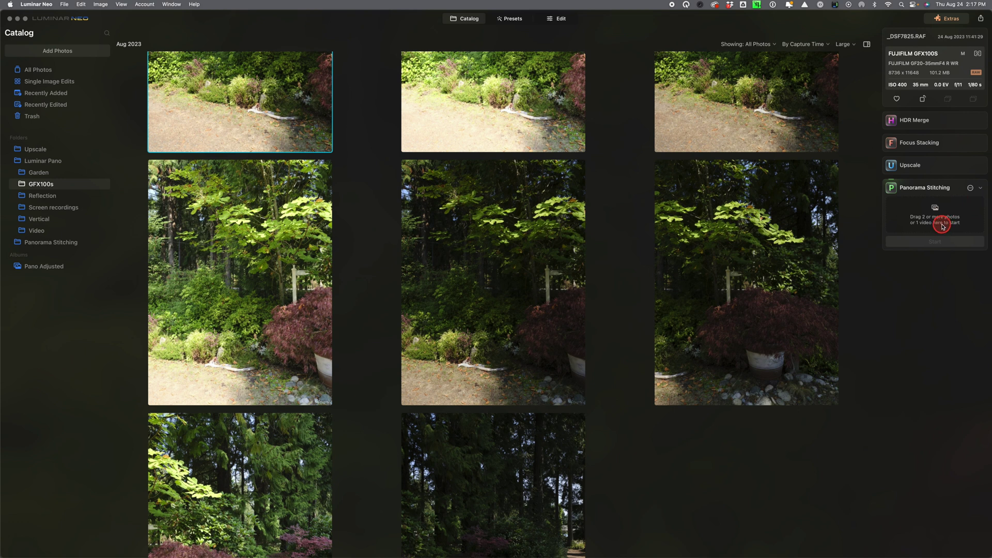
Compare the overlap and brightness of the GFX100s garden photos from the first frame to the last.
scroll(567, 348, "up", 2)
scroll(566, 347, "up", 1)
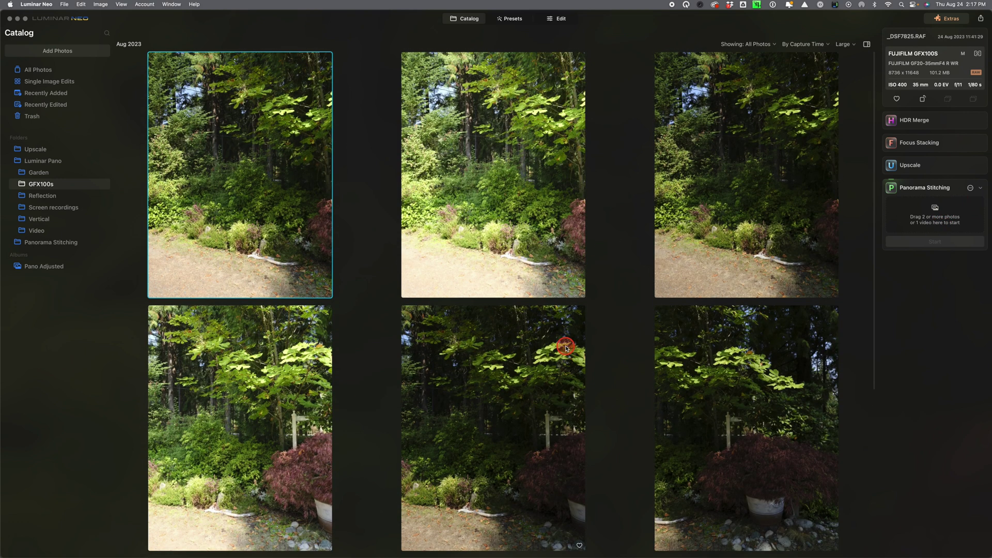
scroll(565, 348, "down", 1)
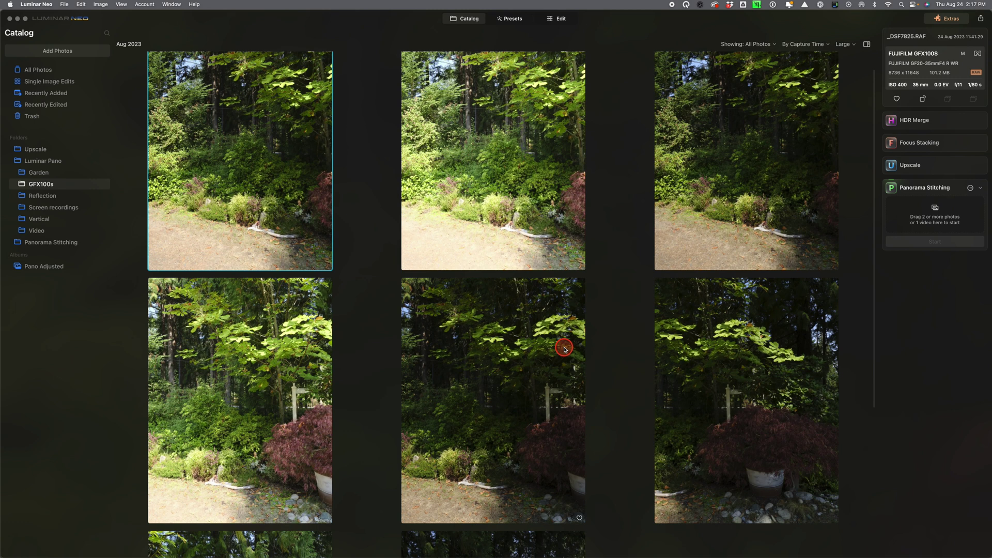
scroll(564, 348, "up", 1)
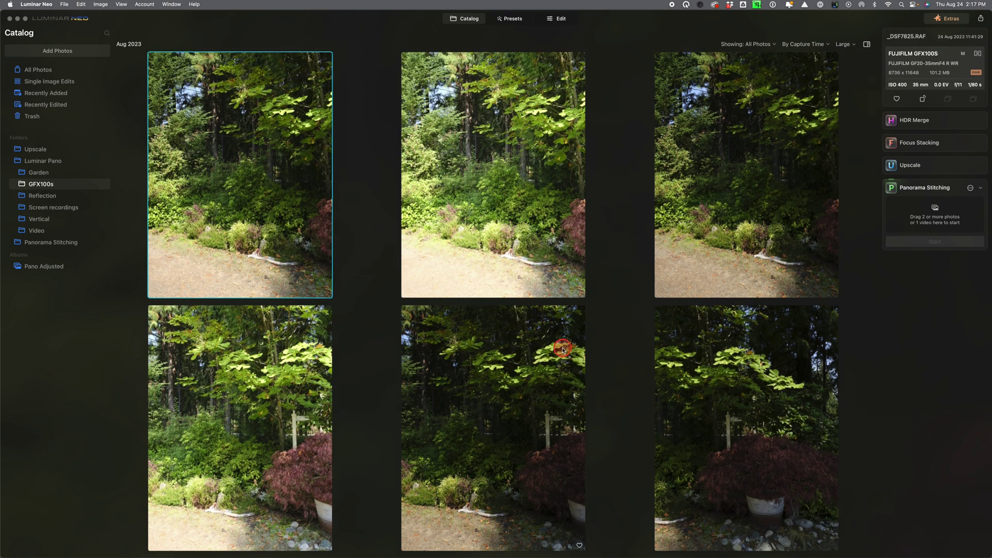
scroll(543, 349, "down", 5)
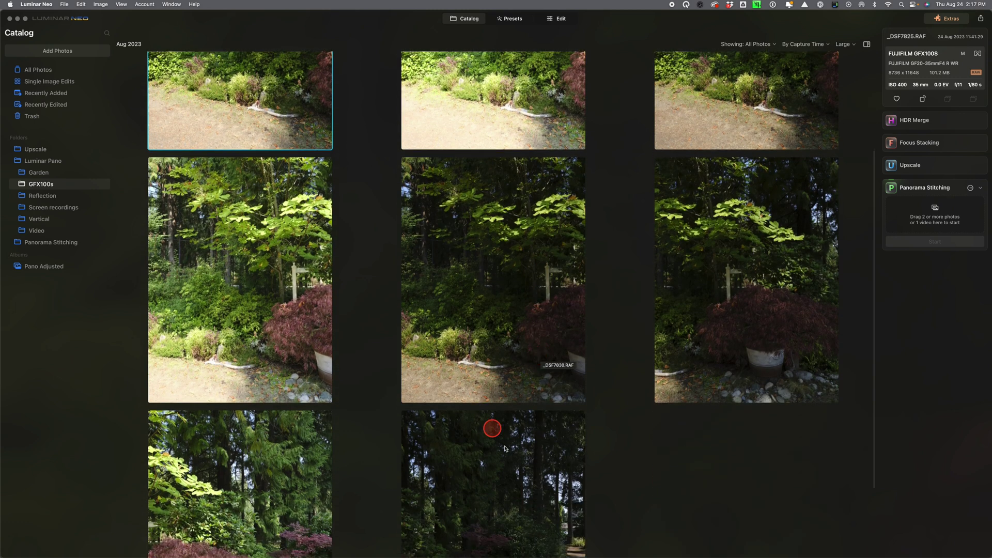
scroll(505, 462, "down", 2)
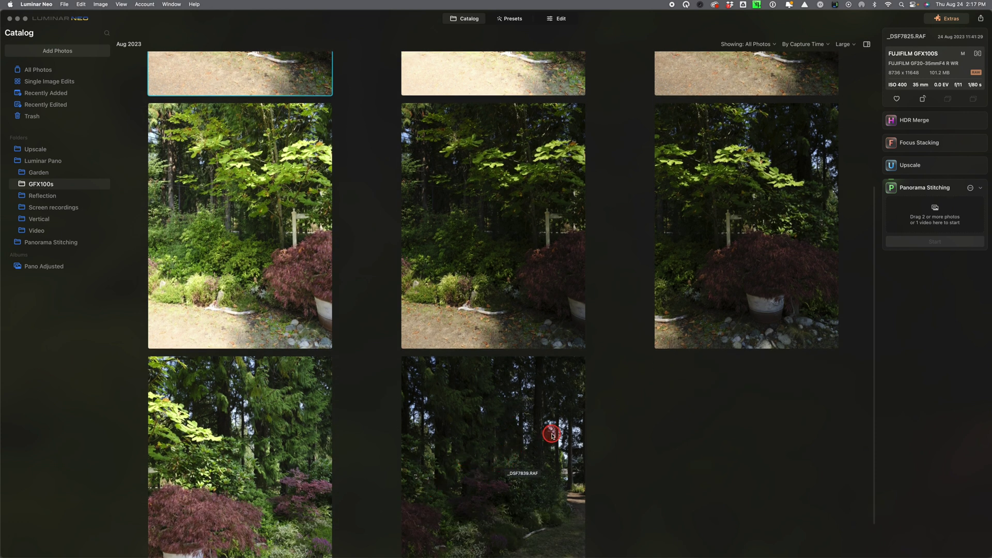
scroll(548, 436, "up", 3)
scroll(547, 437, "down", 4)
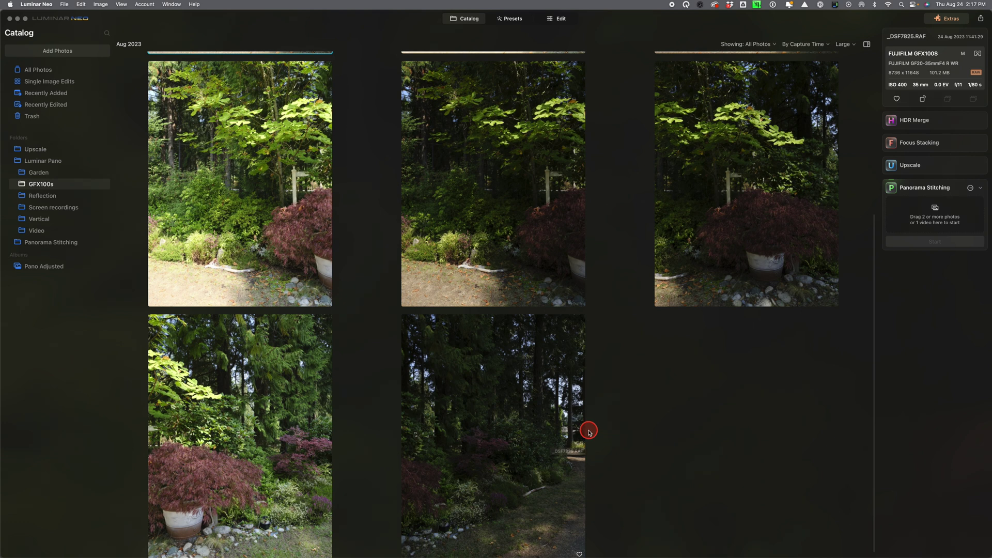
scroll(591, 450, "up", 1)
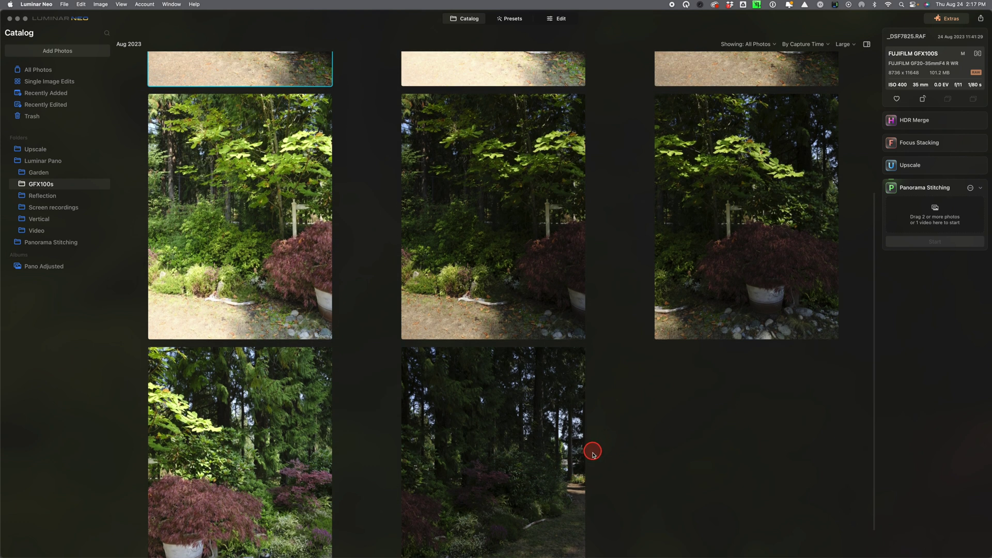
scroll(567, 476, "up", 1)
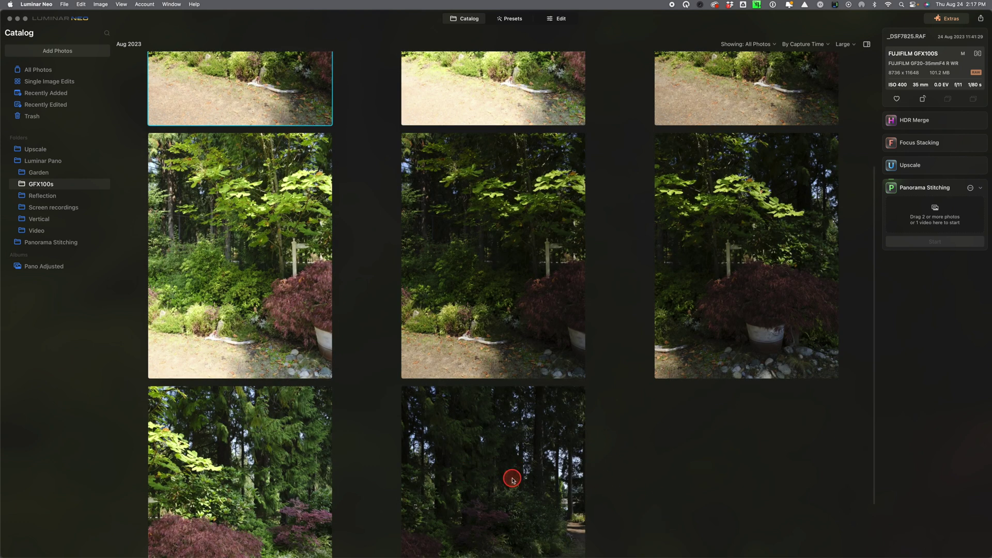
Select all eight GFX100s photos and load them into Panorama Stitching.
left_click(512, 478, "shift")
scroll(514, 471, "down", 2)
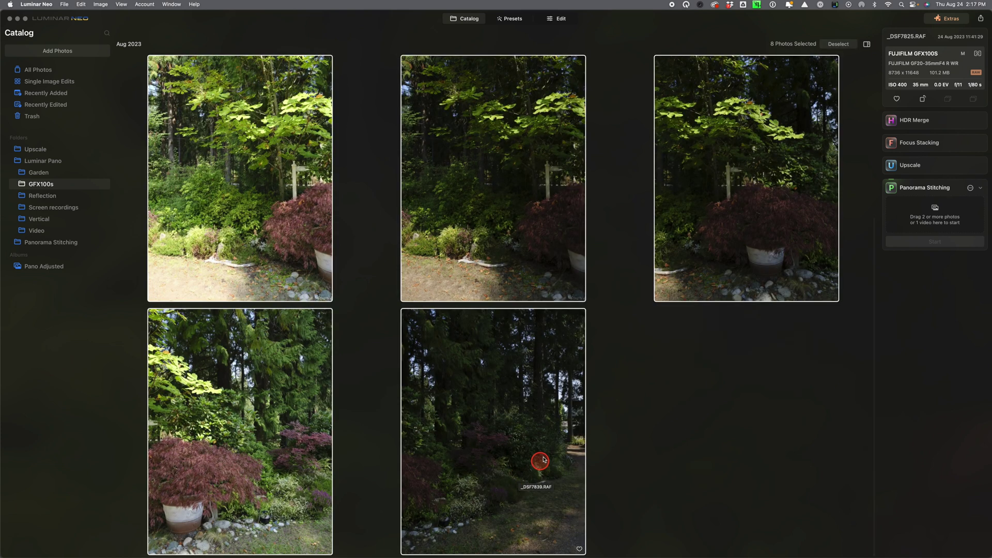
left_click_drag(473, 268, 925, 220)
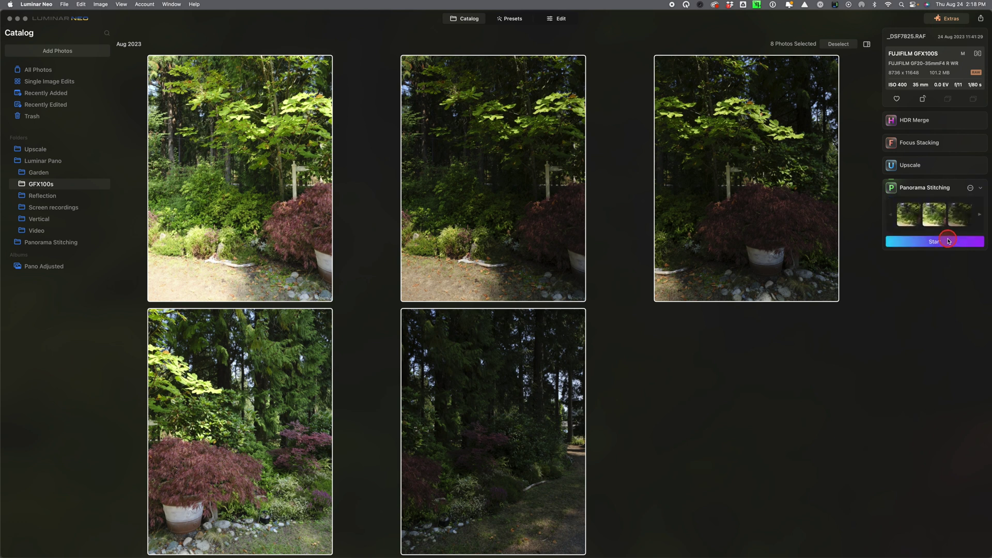
Check the stitching settings for the GFX100s photos and start stitching with the corrections left on.
left_click(971, 188)
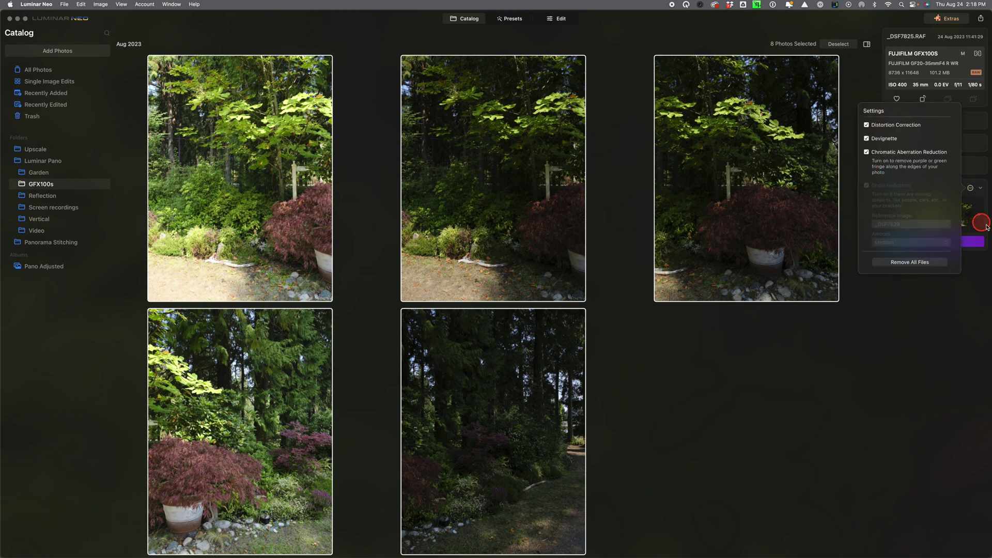
left_click(922, 351)
left_click(938, 243)
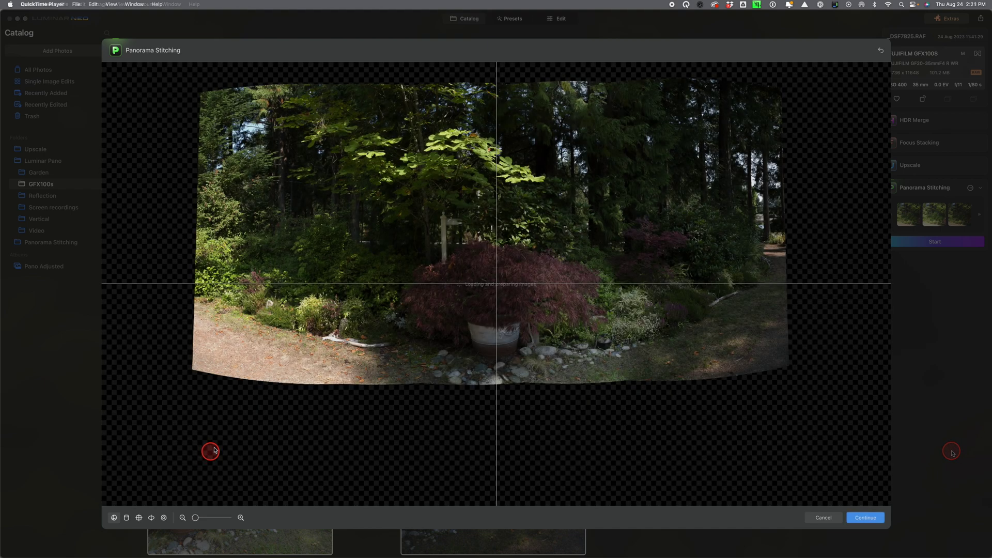
Adjust the position and perspective of the stitched GFX100s garden panorama around the guide lines.
left_click(452, 358)
left_click_drag(499, 326, 515, 310)
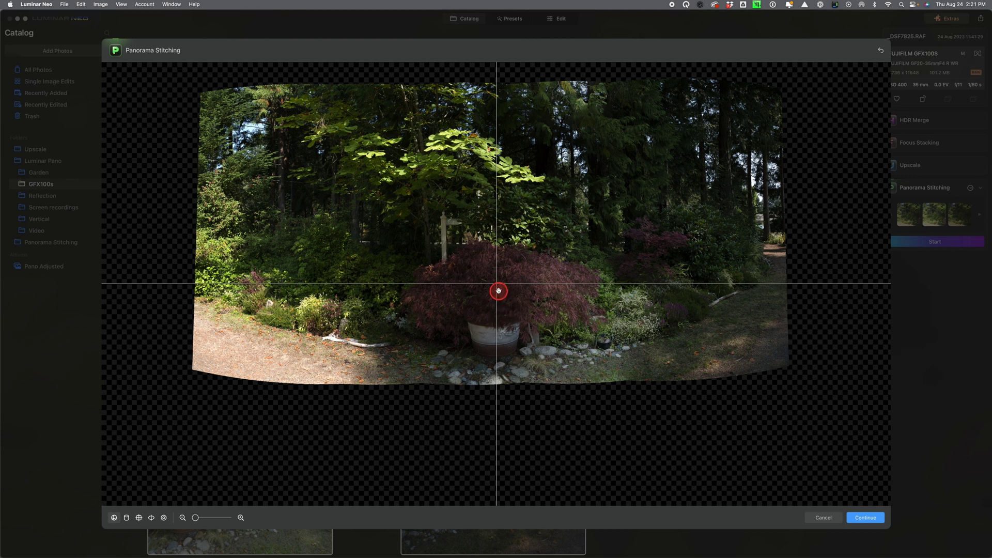
left_click_drag(501, 327, 528, 301)
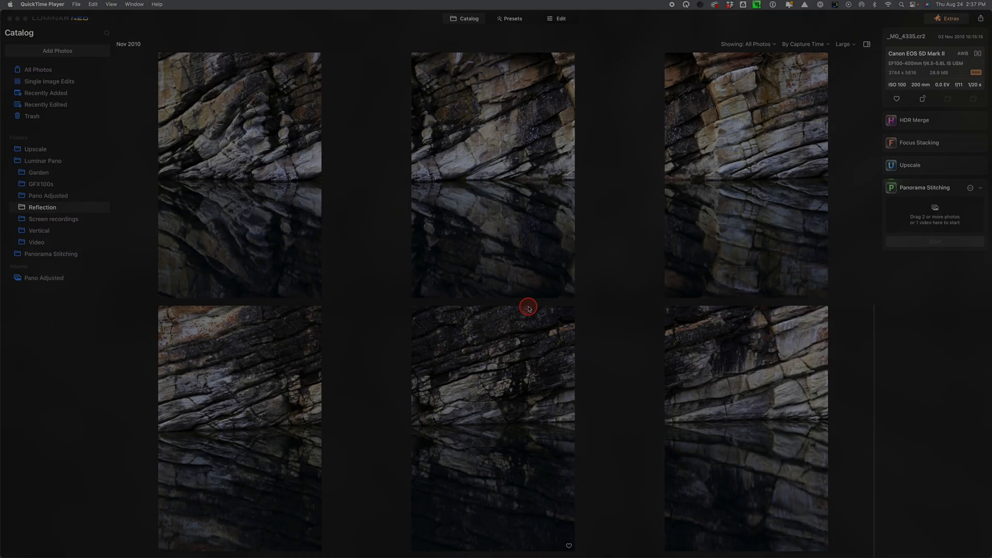
Look through the portrait-format photos of the rock wall and its water reflection in the Reflection folder.
scroll(528, 308, "up", 5)
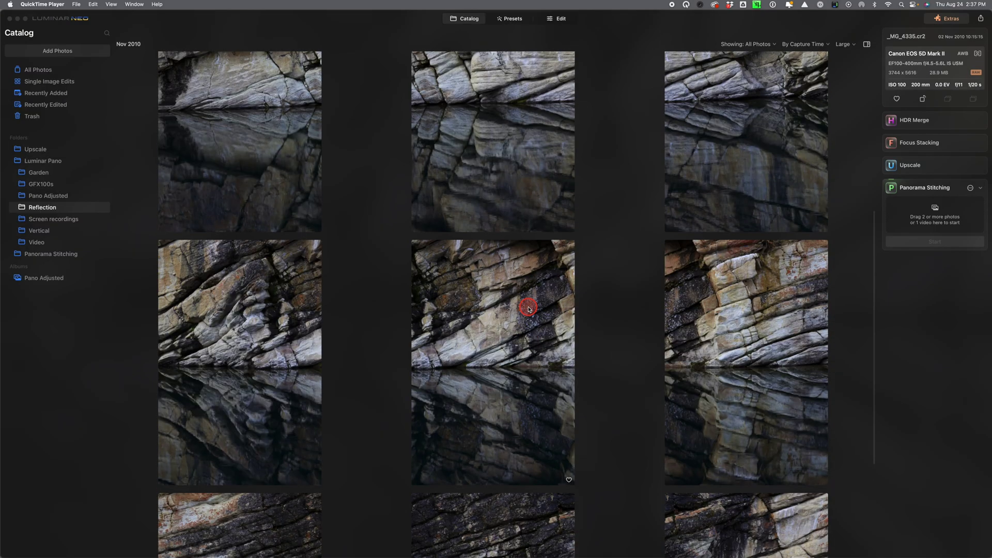
scroll(528, 308, "up", 10)
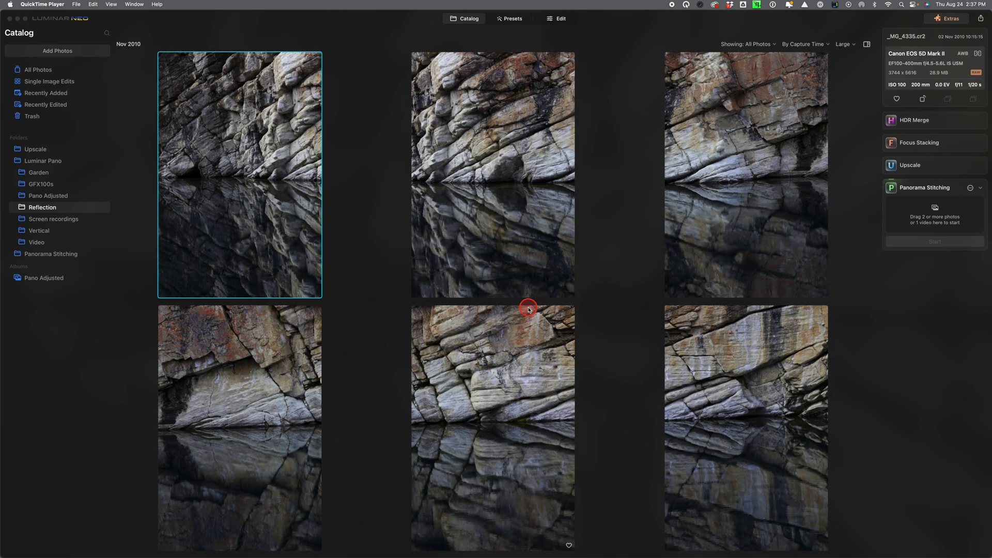
scroll(528, 308, "down", 10)
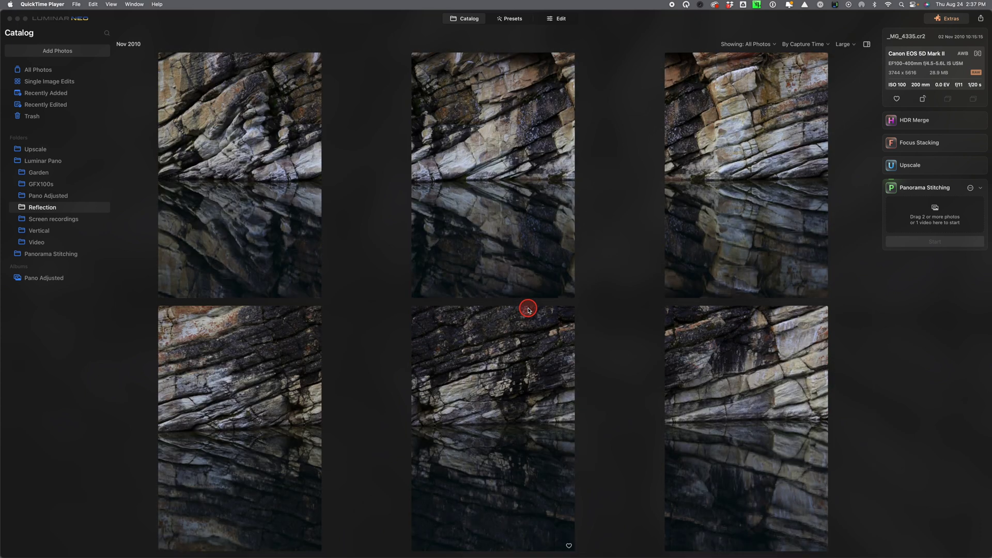
scroll(528, 309, "up", 2)
scroll(528, 308, "down", 2)
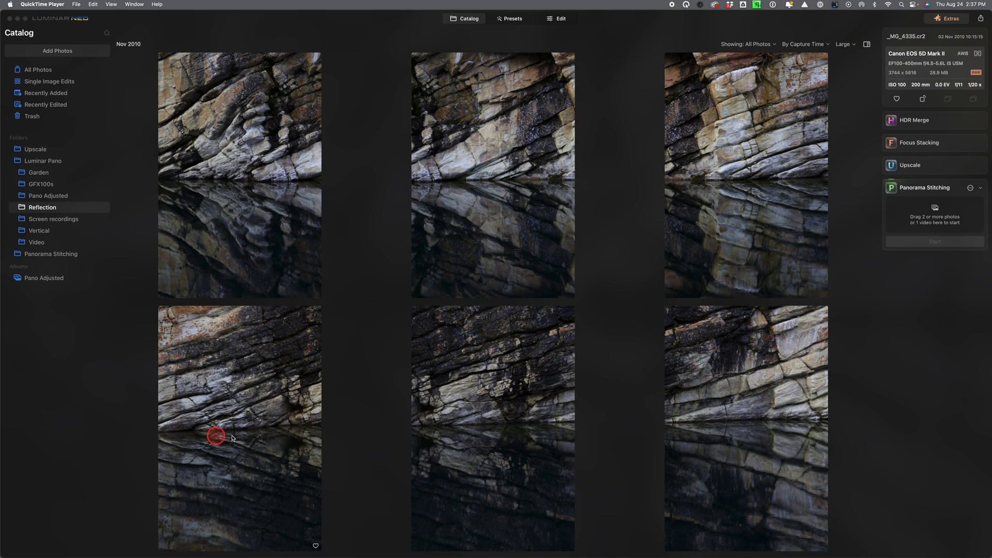
scroll(471, 420, "up", 1)
scroll(472, 420, "up", 10)
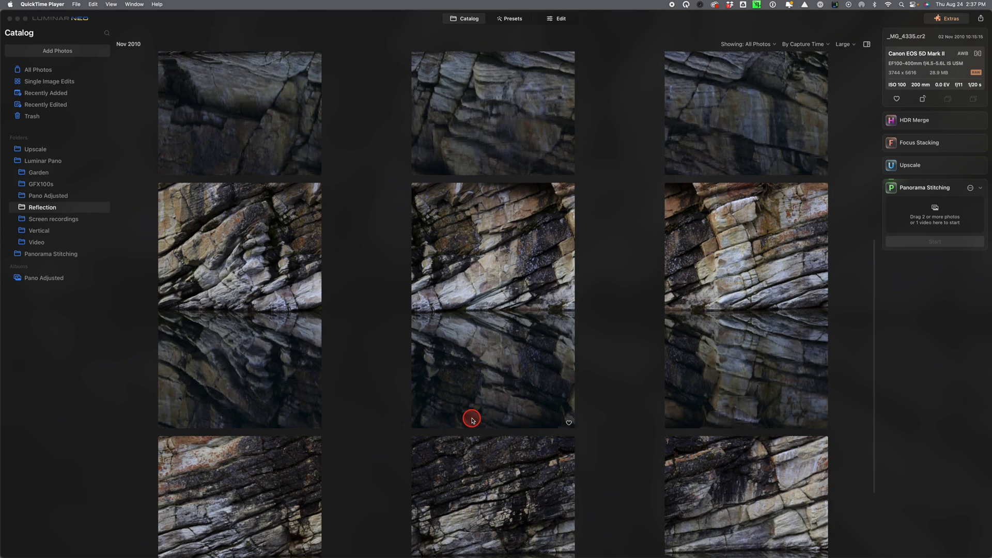
scroll(472, 415, "up", 3)
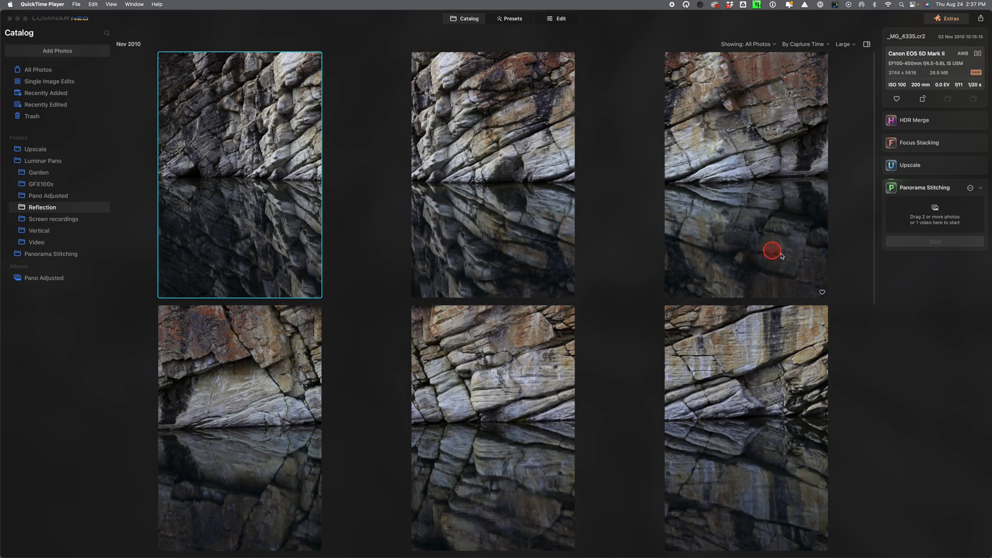
scroll(765, 252, "down", 10)
scroll(747, 253, "down", 5)
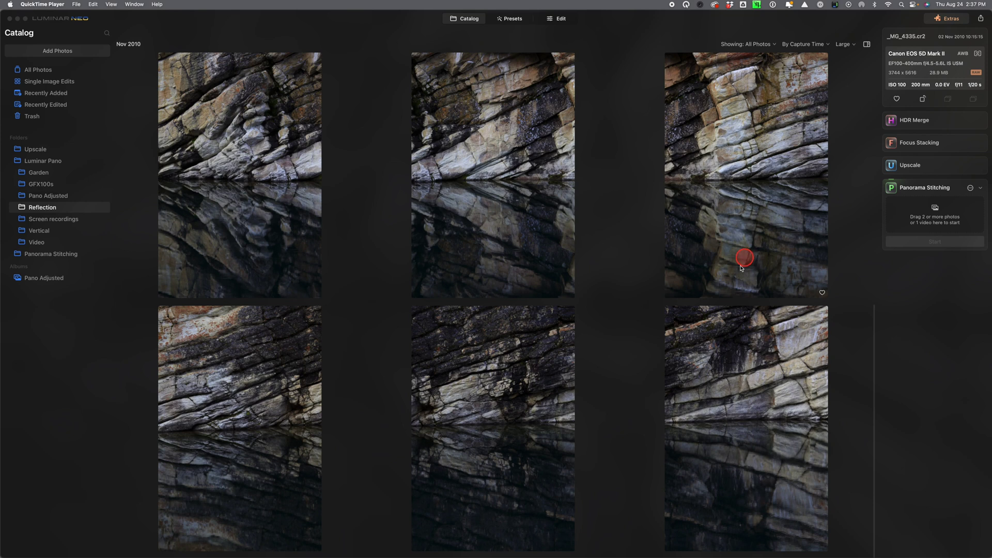
Select all twelve photos in the Reflection folder and load them into Panorama Stitching.
left_click(758, 427)
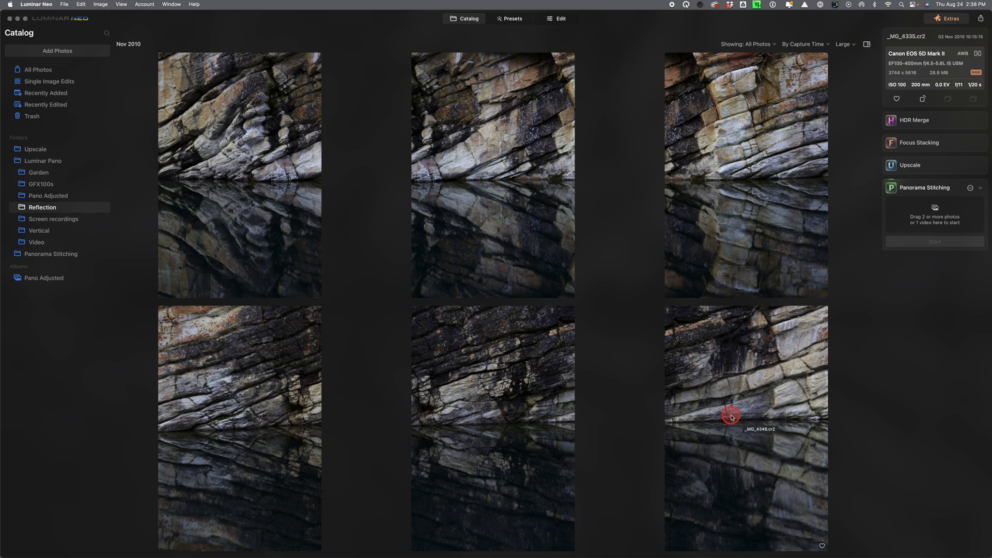
key("super+a")
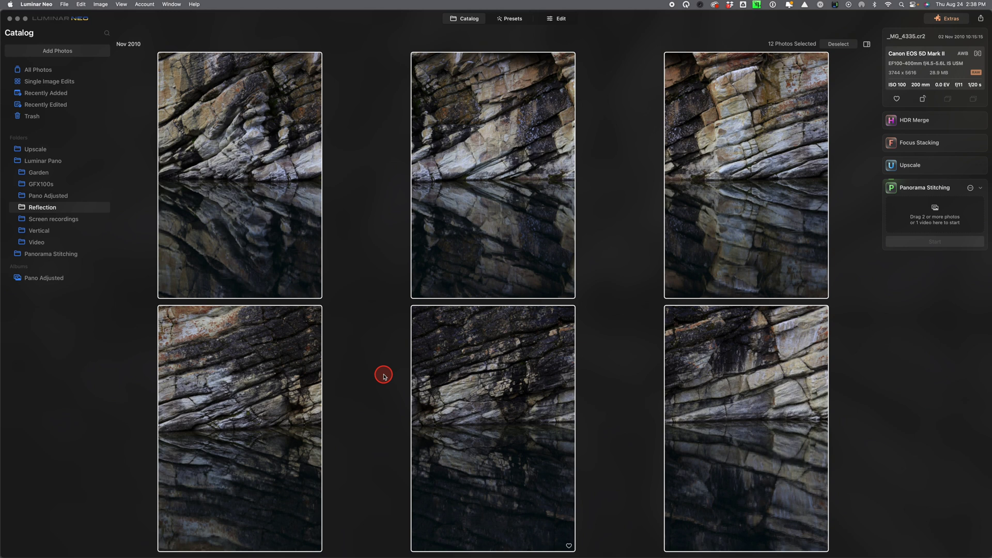
scroll(686, 382, "up", 3)
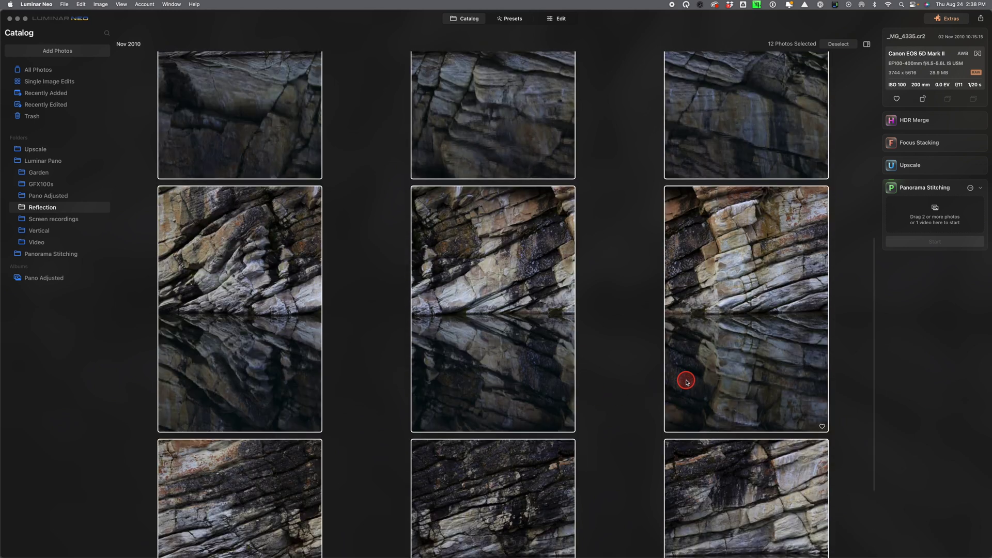
scroll(686, 383, "up", 10)
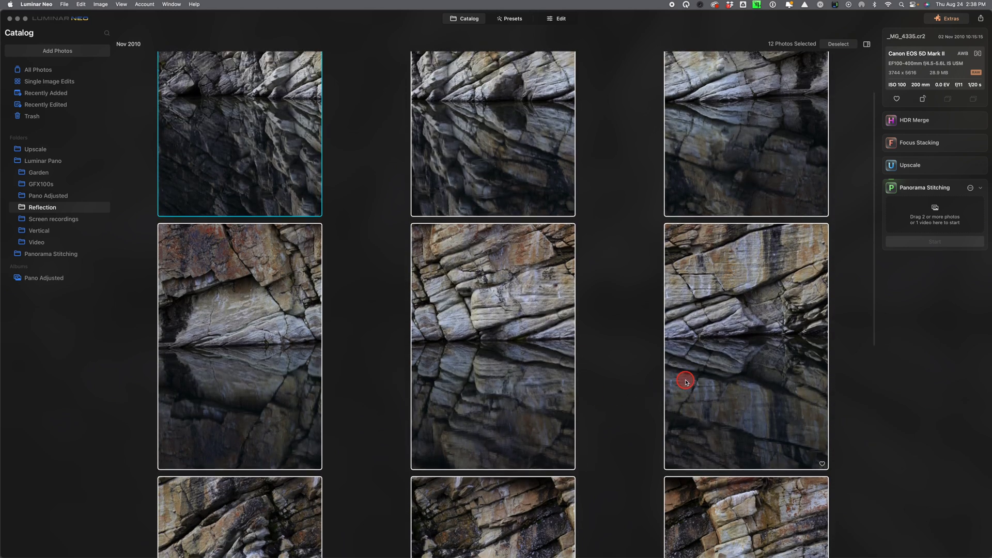
scroll(686, 382, "up", 3)
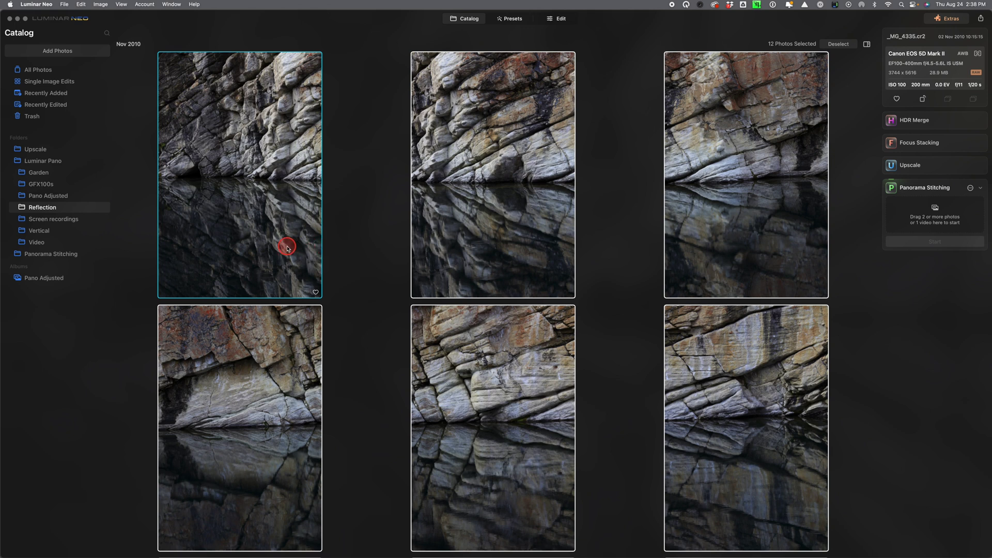
scroll(682, 372, "down", 3)
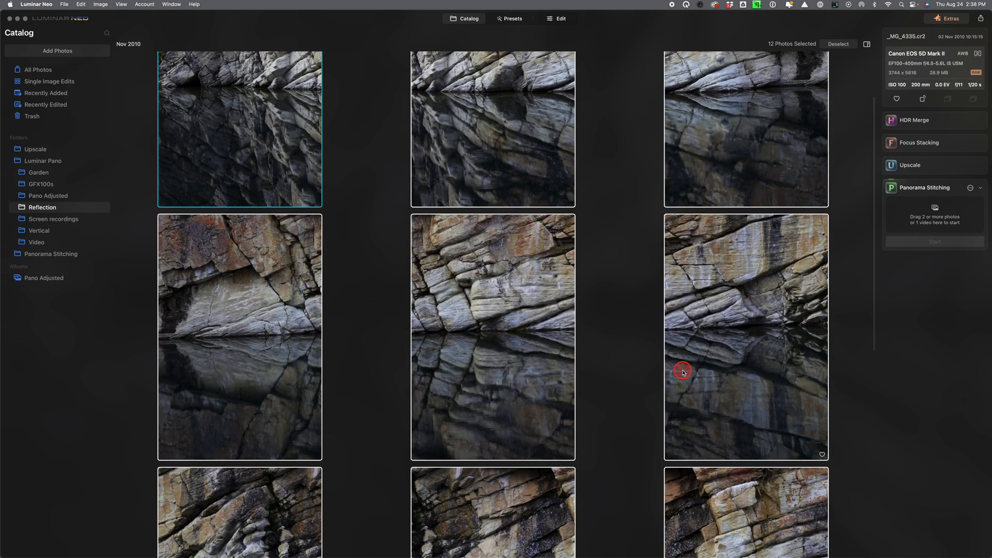
scroll(682, 372, "down", 3)
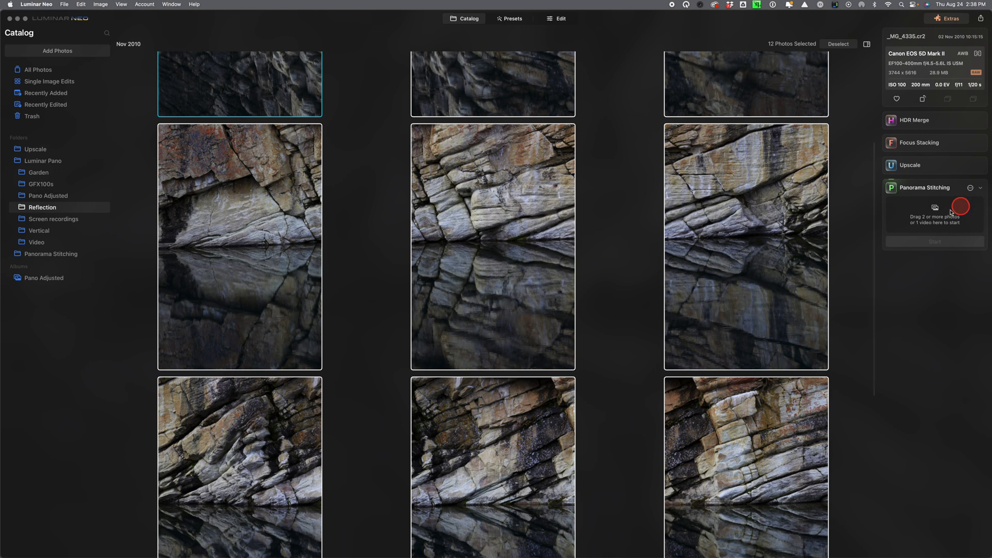
left_click_drag(485, 238, 923, 220)
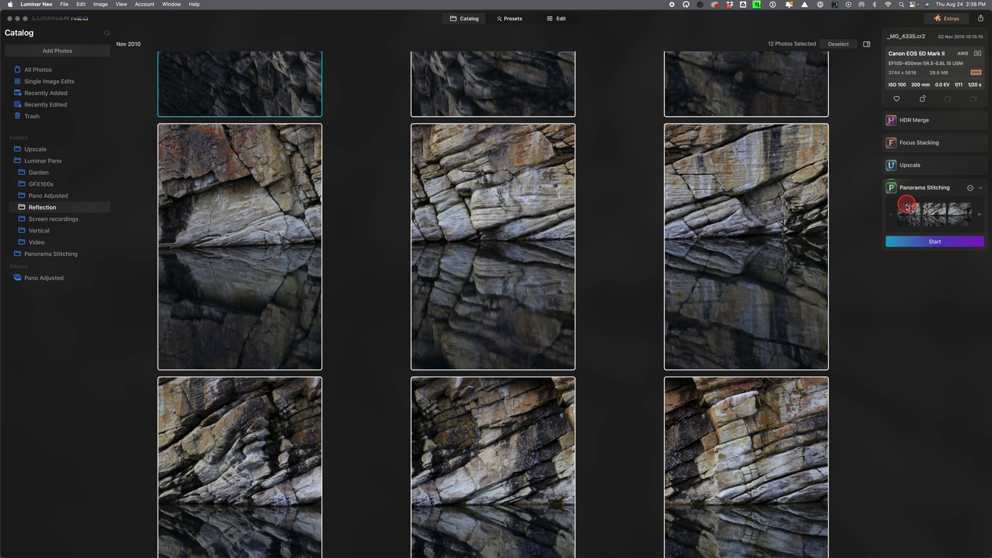
Check the stitching settings for the reflection photos and start stitching with the corrections left on.
left_click(971, 189)
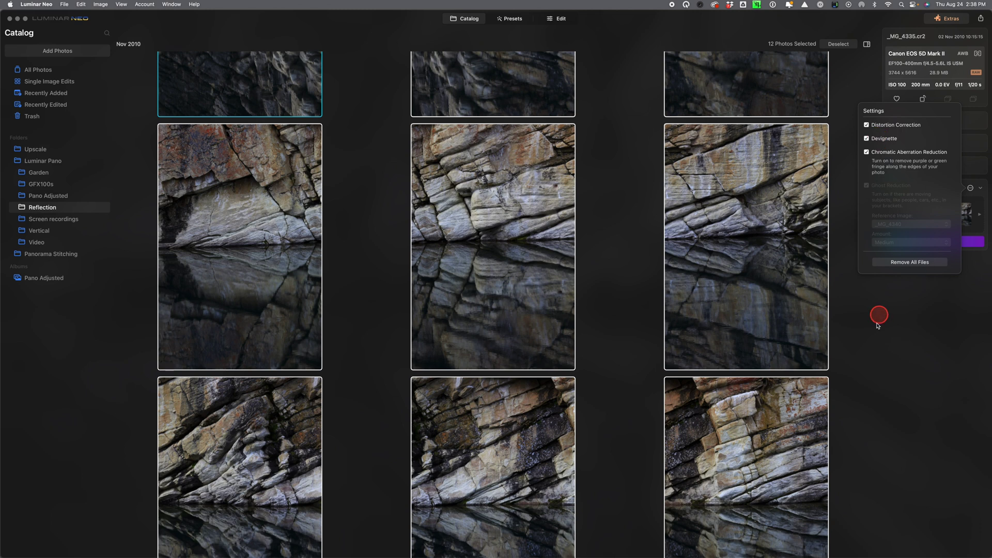
left_click(941, 339)
left_click(933, 242)
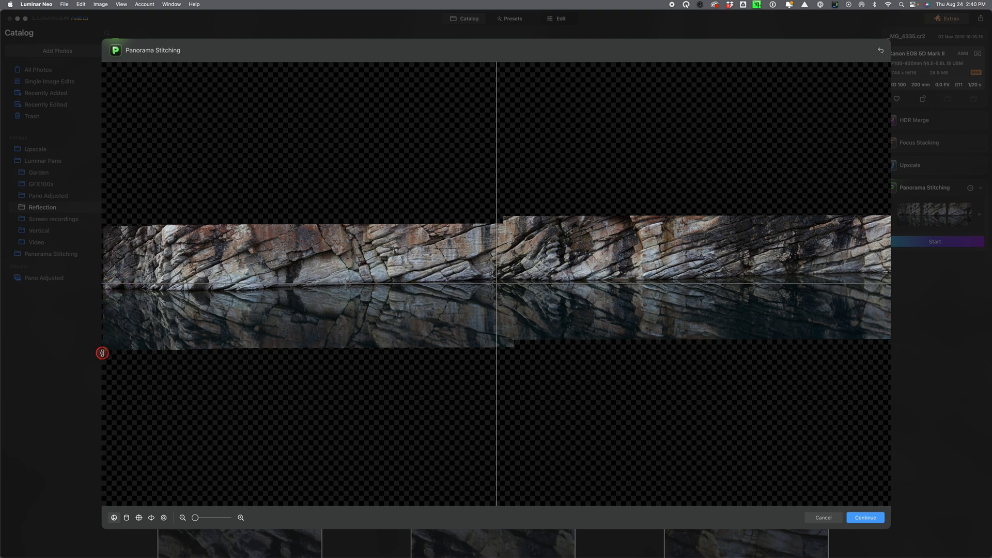
Level the reflection panorama's waterline along the horizontal guide line and accept the projection to reach cropping.
left_click_drag(100, 350, 100, 343)
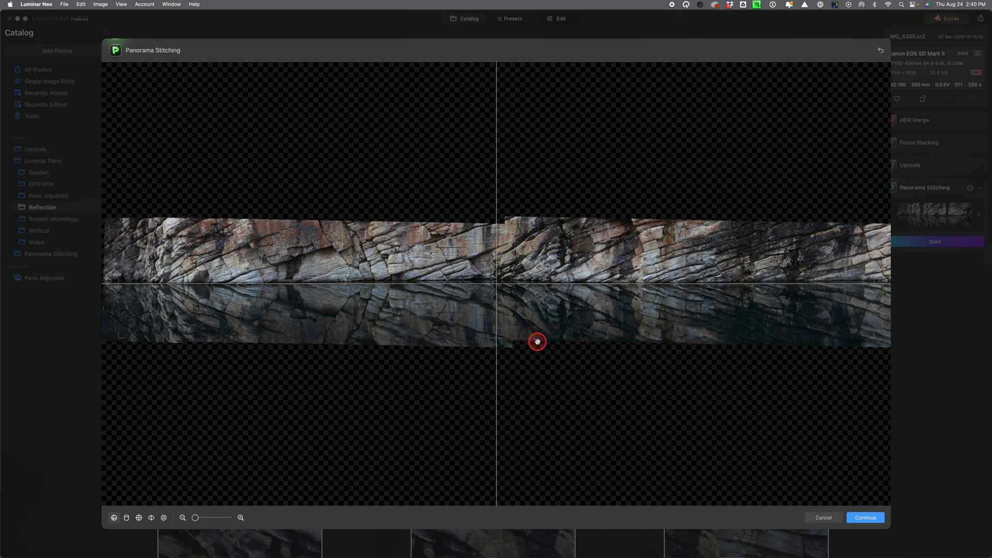
key("Return")
Fit the crop's upper and lower edges closely inside the reflection panorama's image area and apply the crop.
left_click_drag(498, 339, 497, 331)
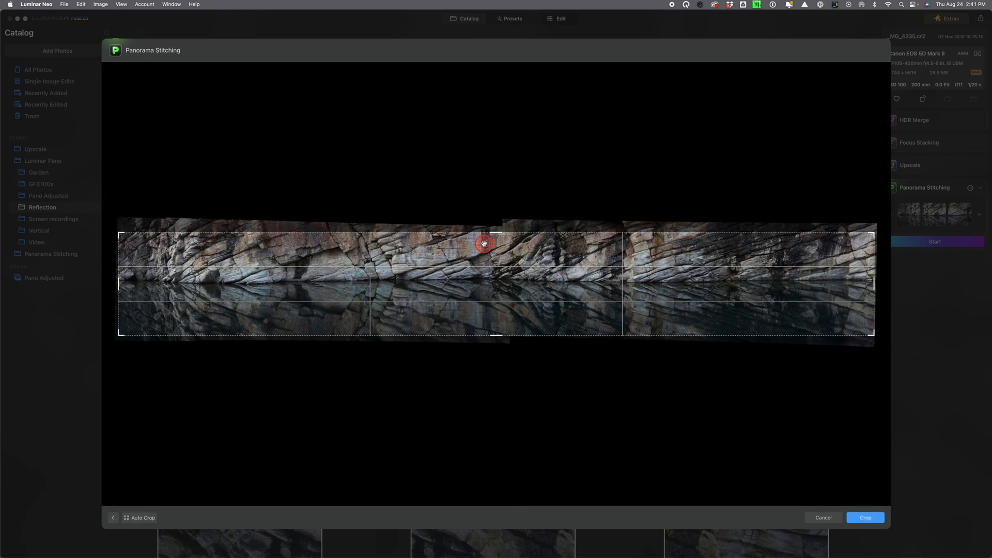
left_click_drag(492, 234, 492, 228)
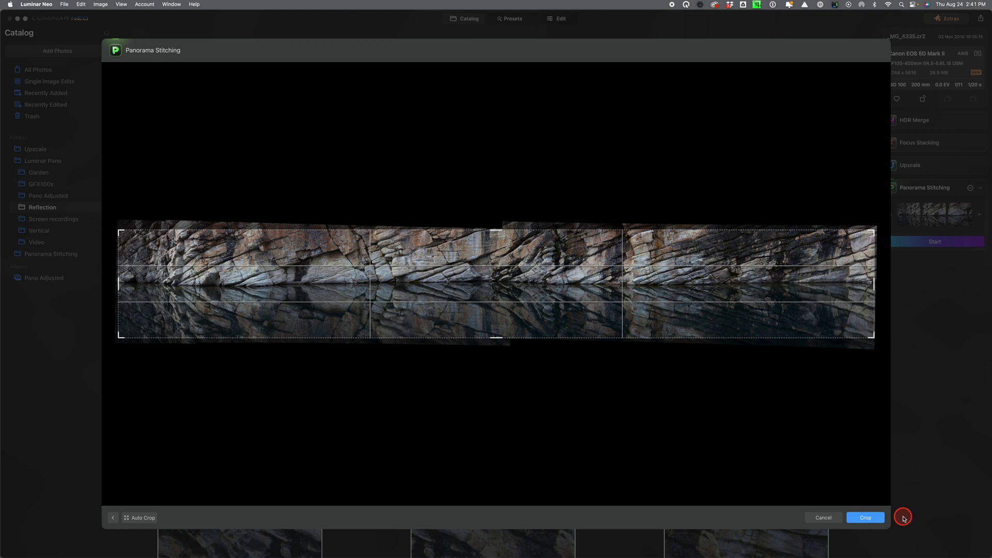
left_click(859, 521)
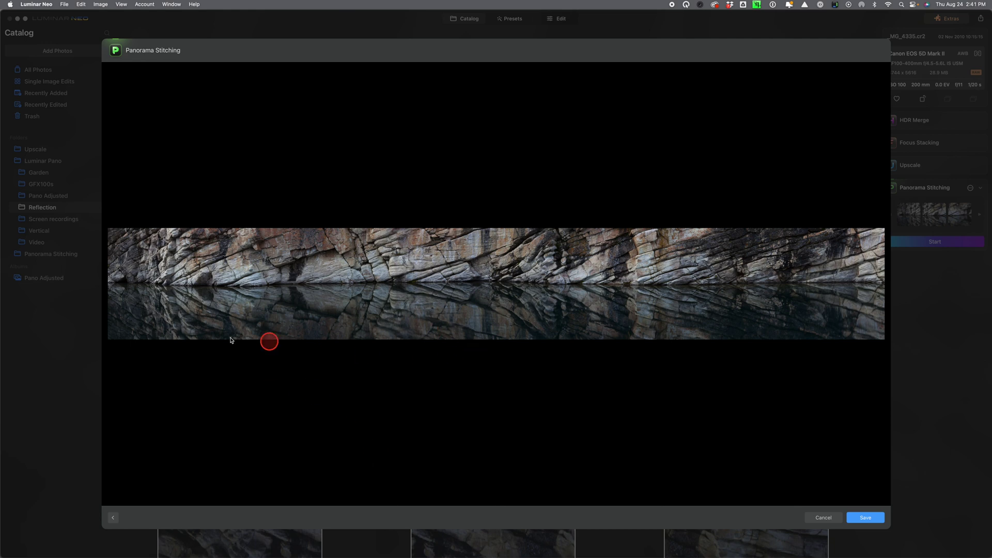
left_click(340, 331)
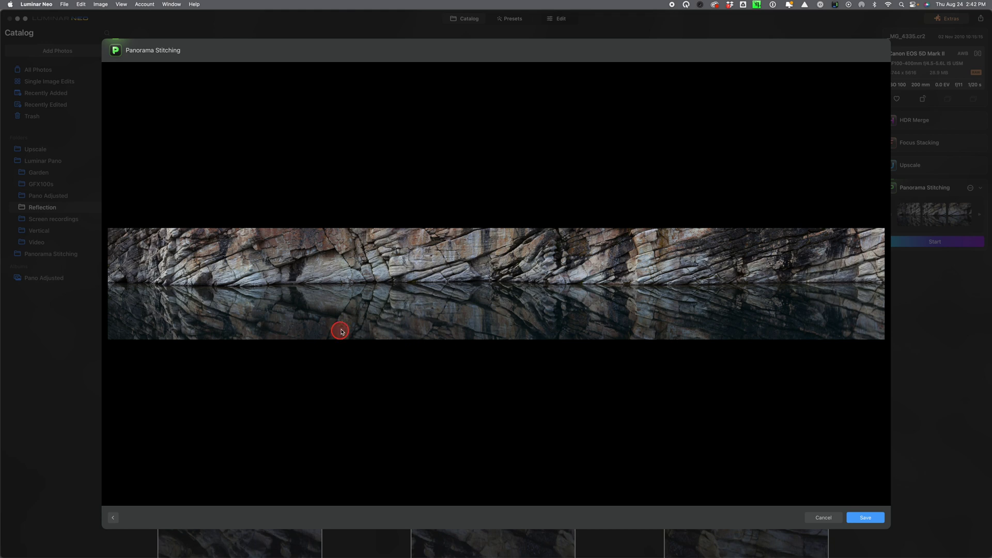